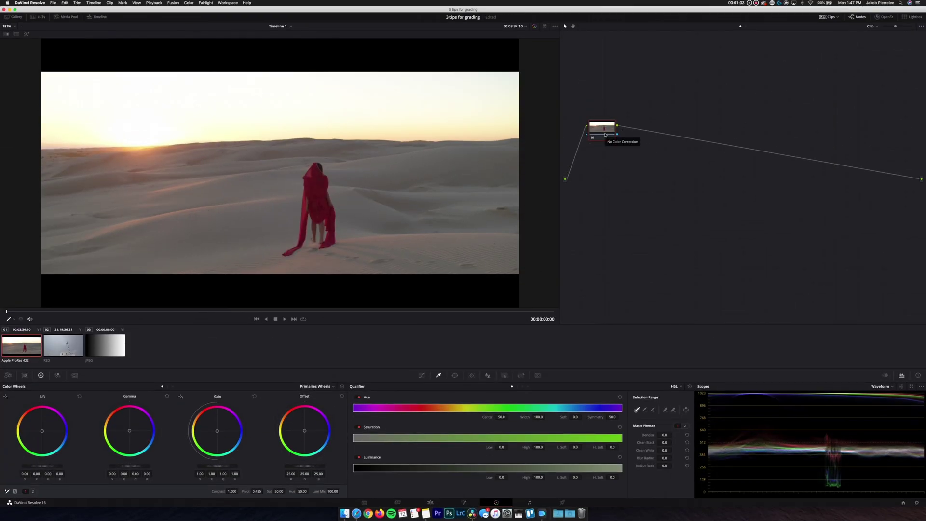
Move node 01 lower in the node graph and show the Custom curves for the desert clip
{"action": "left_click_drag", "start_coordinate": [606, 135], "coordinate": [606, 166]}
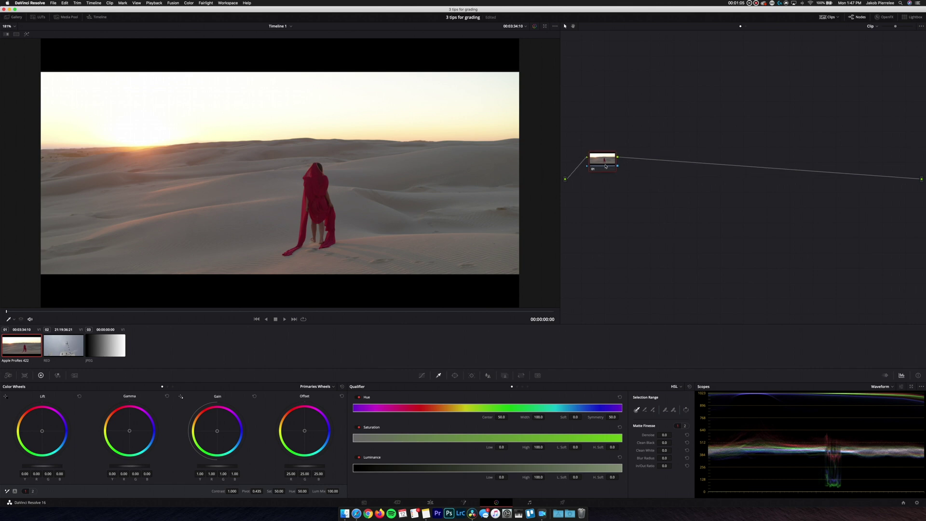
{"action": "left_click", "coordinate": [421, 375]}
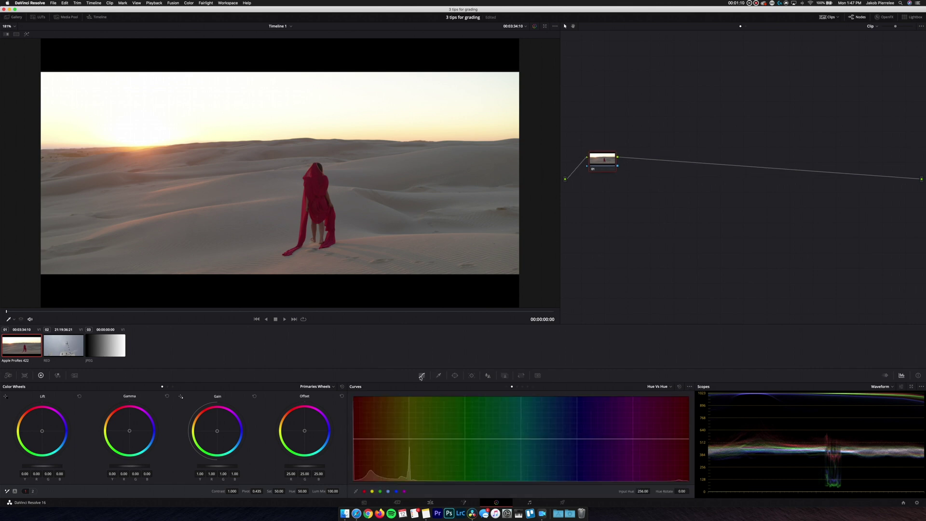
{"action": "left_click", "coordinate": [510, 387]}
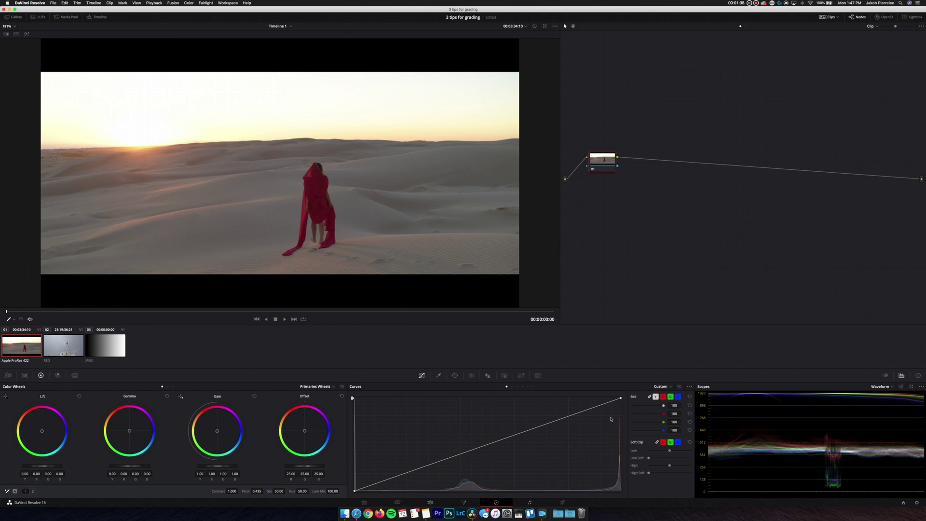
Try Log shadows at -0.06 and highlights at 0.05, plus contrast at 1.088, on the desert clip and undo these trials
{"action": "key", "text": "alt+z"}
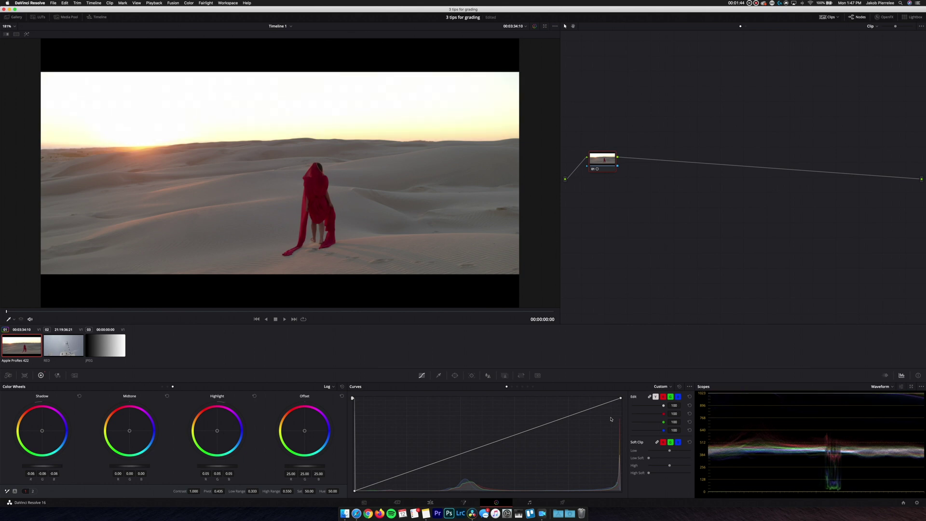
{"action": "key", "text": "super+z"}
{"action": "key", "text": "super+z"}
{"action": "key", "text": "super+z"}
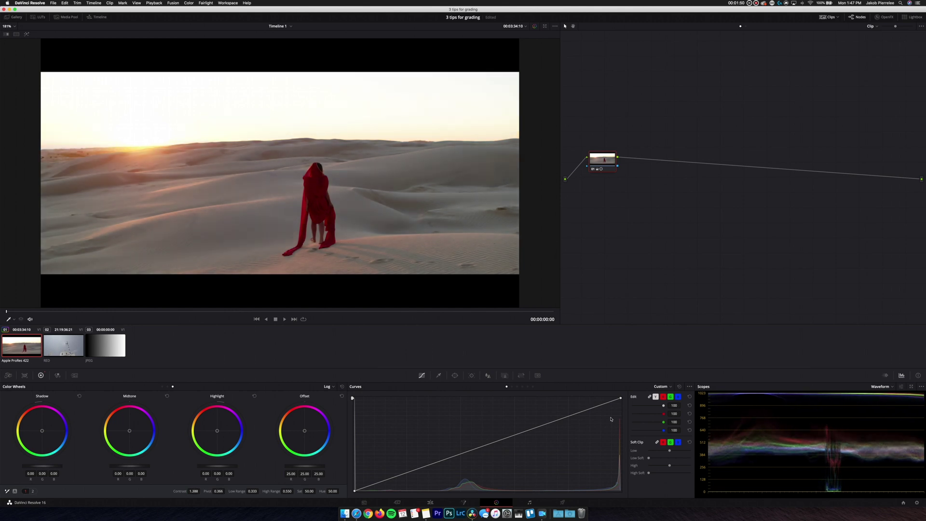
{"action": "key", "text": "super+z"}
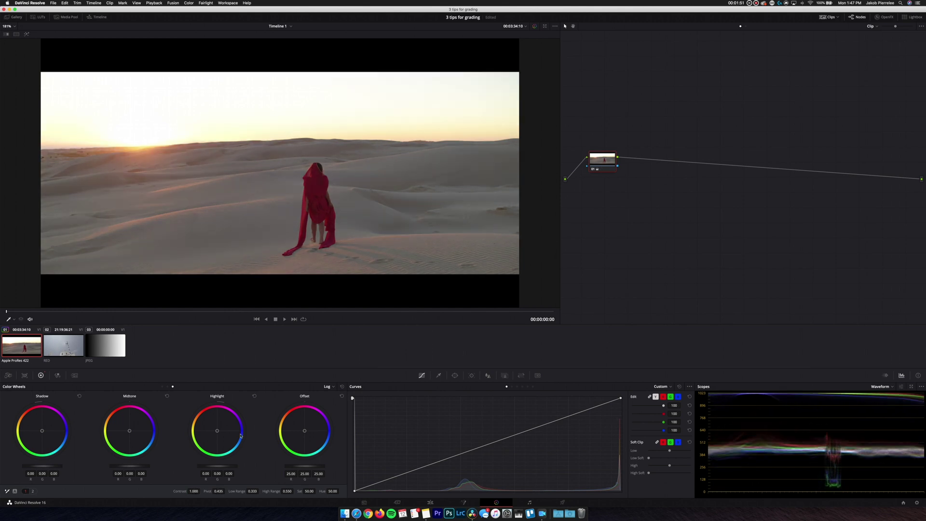
Set the gradient clip's contrast to 1.568 and pivot to 0.742, and the desert clip's contrast to 1.375 with pivot 0.597
{"action": "left_click", "coordinate": [105, 345]}
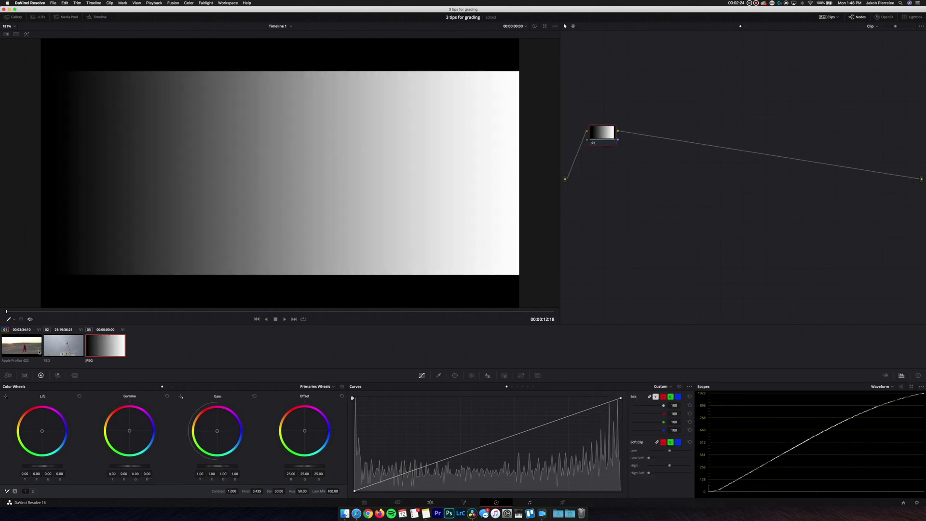
{"action": "left_click", "coordinate": [39, 352]}
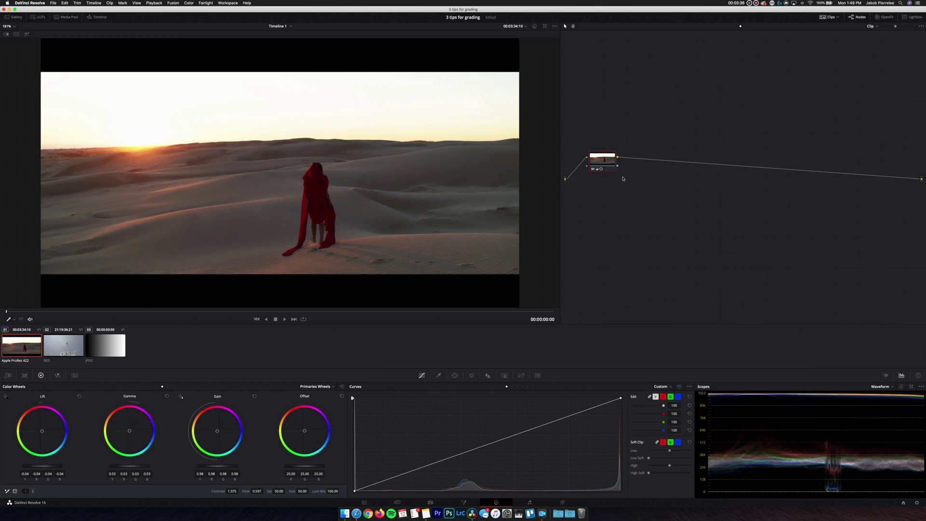
Add three serial nodes after node 01 of the desert clip
{"action": "key", "text": "alt+s"}
{"action": "key", "text": "alt+s"}
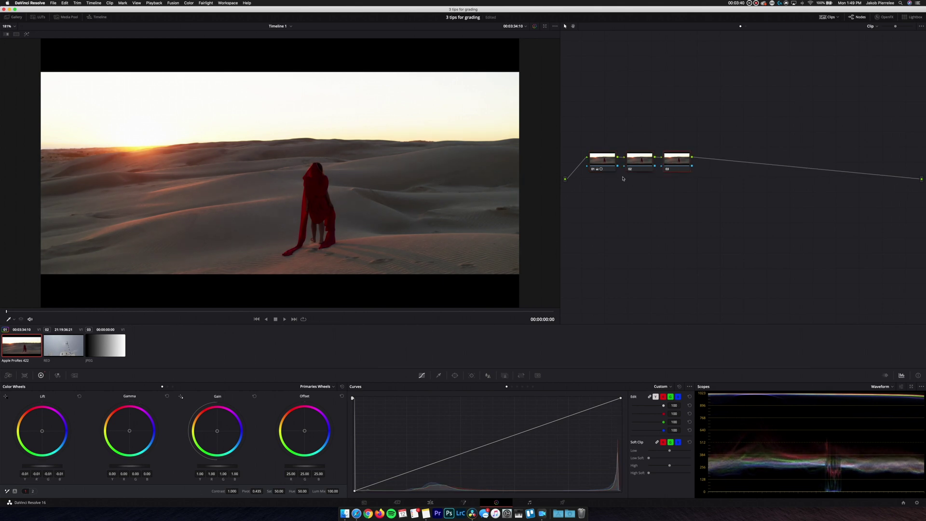
{"action": "key", "text": "alt+s"}
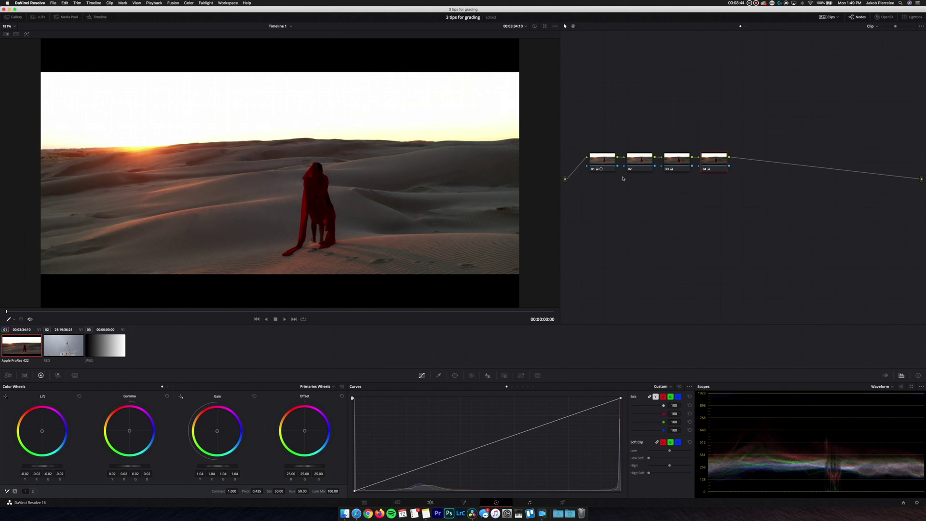
Set lift -0.01, gamma -0.01 and gain 0.99 on node 03, and lift -0.02 with gamma 0.03 on node 01
{"action": "left_click", "coordinate": [689, 166]}
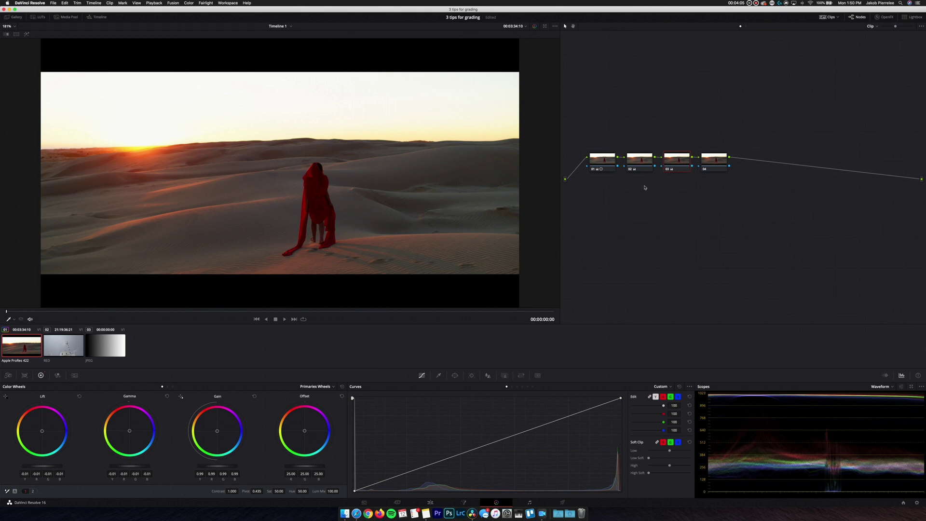
{"action": "left_click", "coordinate": [613, 166]}
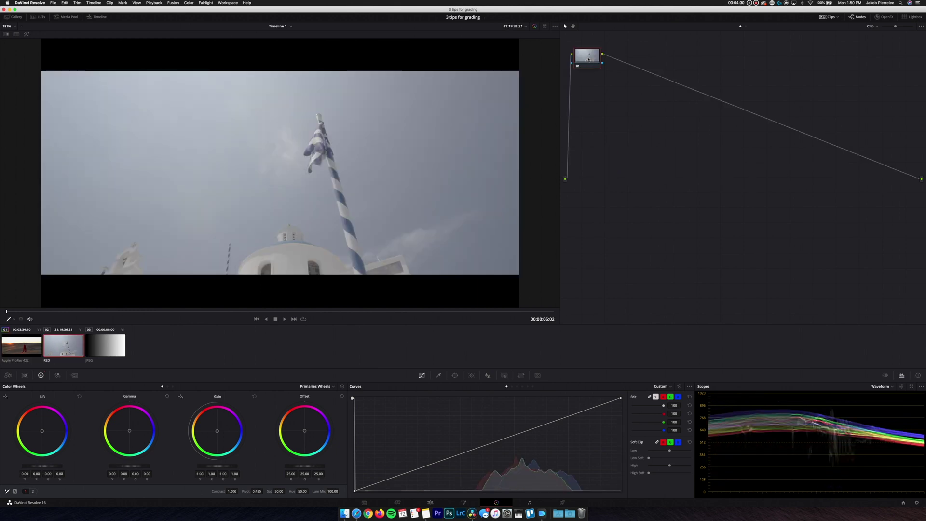
Grade the RED flagpole clip with offset 14.22, contrast 1.515, pivot 0.492 and saturation 66.32, and compare it with the ungraded image
{"action": "left_click_drag", "start_coordinate": [589, 60], "coordinate": [613, 142]}
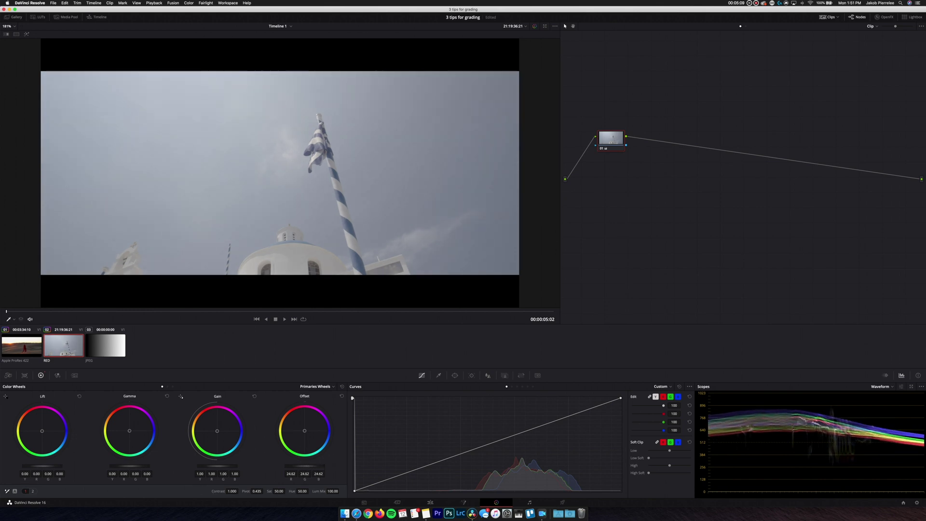
{"action": "left_click_drag", "start_coordinate": [304, 466], "coordinate": [284, 466]}
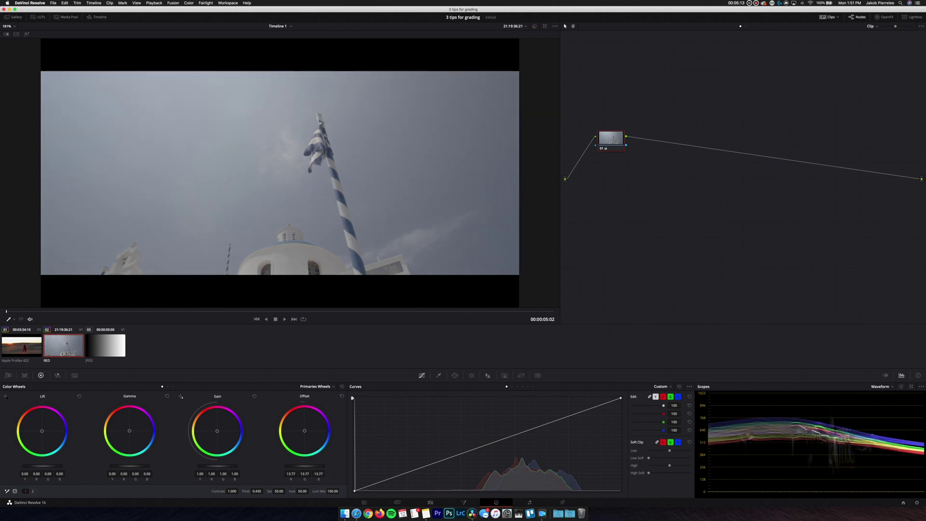
{"action": "left_click_drag", "start_coordinate": [278, 466], "coordinate": [278, 466]}
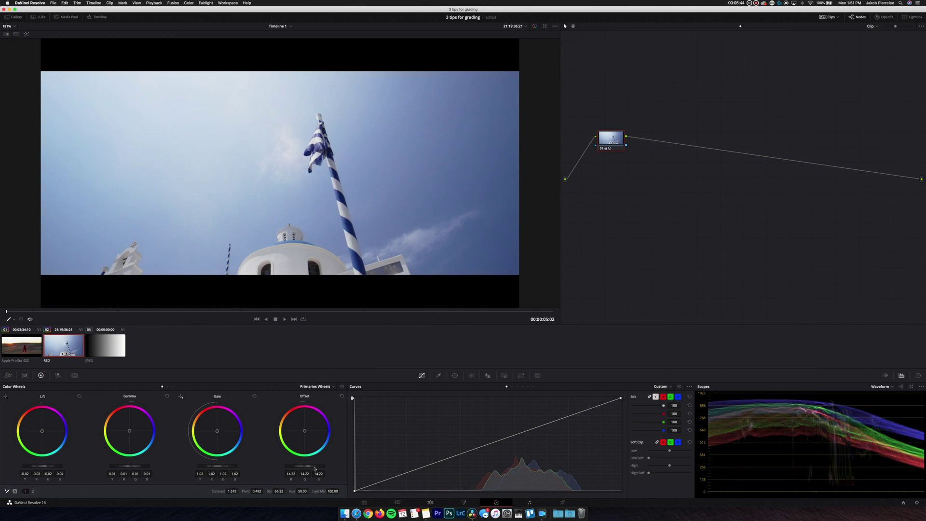
{"action": "key", "text": "shift+d"}
{"action": "key", "text": "shift+d"}
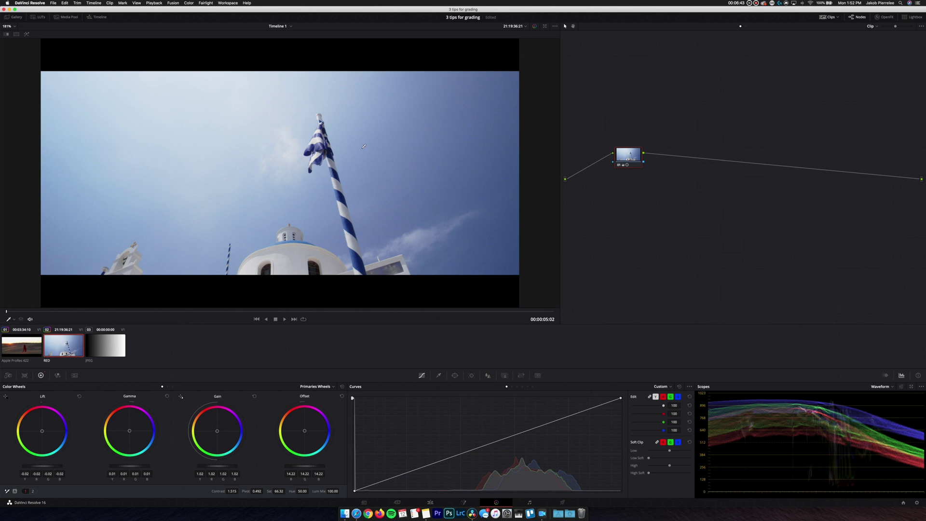
Try the High Soft clip on the desert clip, and set node 01's Highlights to -61.00
{"action": "left_click", "coordinate": [29, 346]}
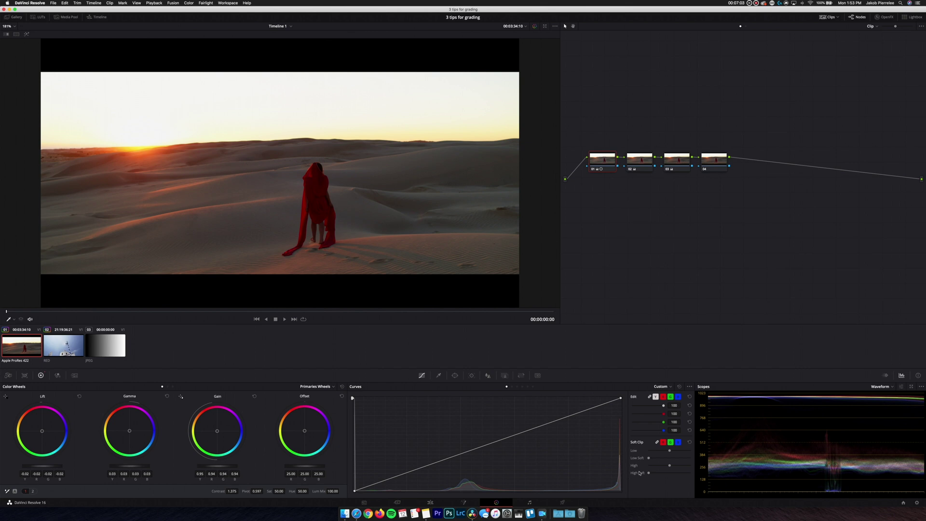
{"action": "left_click_drag", "start_coordinate": [649, 473], "coordinate": [653, 473]}
{"action": "mouse_move", "coordinate": [652, 474]}
{"action": "left_mouse_down"}
{"action": "mouse_move", "coordinate": [684, 477]}
{"action": "mouse_move", "coordinate": [610, 476]}
{"action": "left_mouse_up"}
{"action": "left_click", "coordinate": [34, 491]}
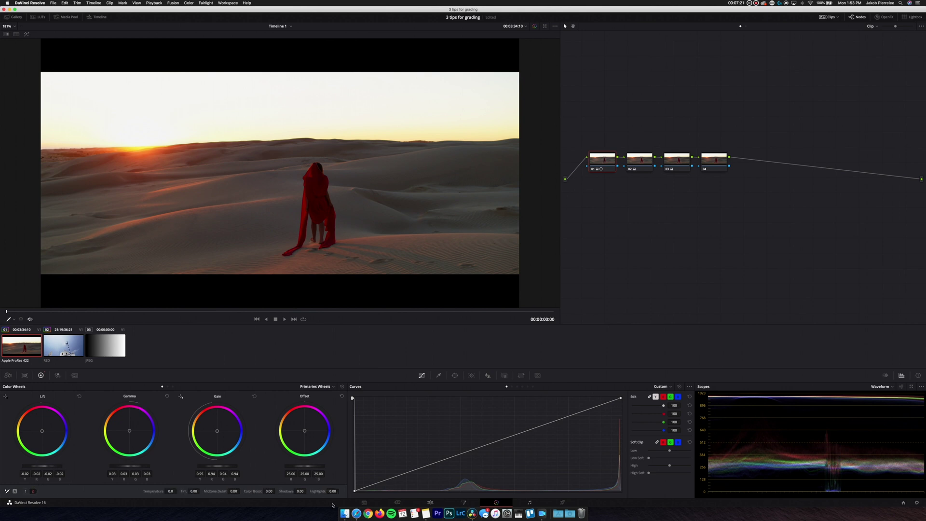
{"action": "left_click_drag", "start_coordinate": [331, 491], "coordinate": [299, 491]}
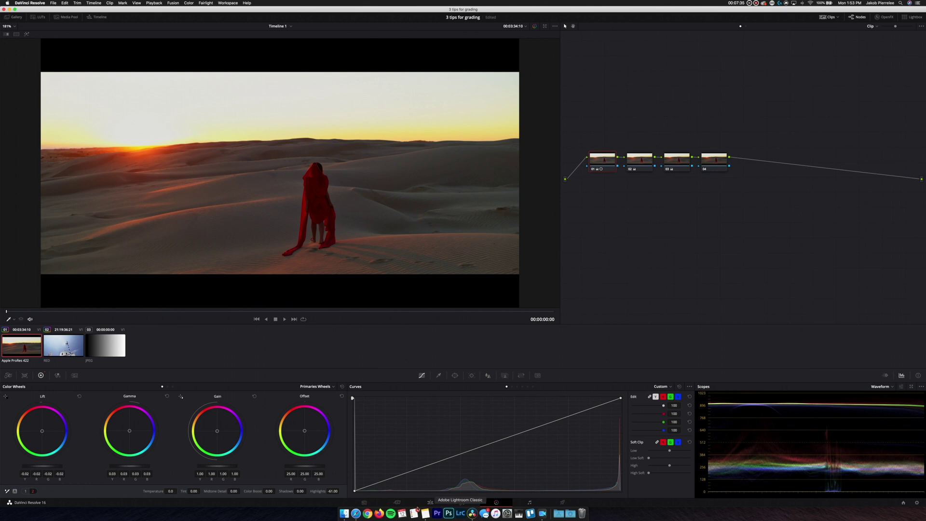
{"action": "left_click_drag", "start_coordinate": [308, 491], "coordinate": [308, 490]}
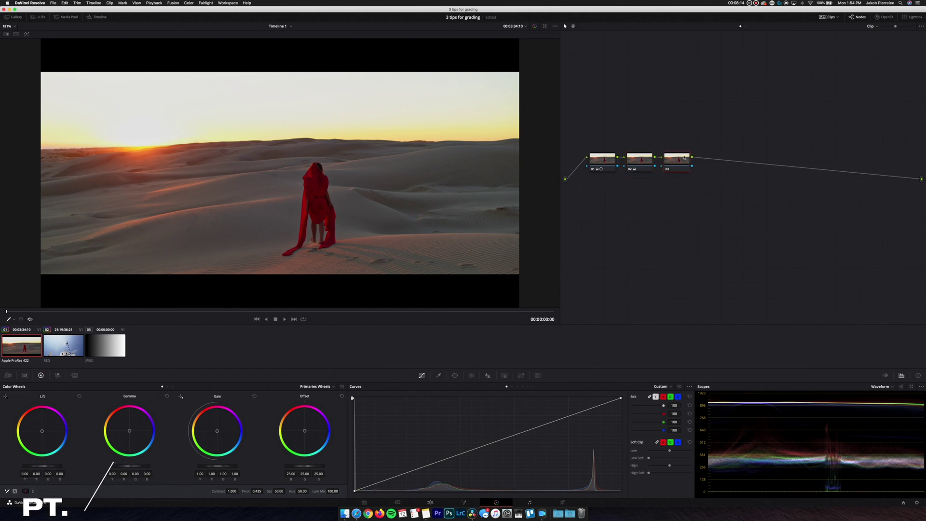
Add a parallel node to node 03, arrange the pair around the mixer, and add a serial node after it
{"action": "left_click_drag", "start_coordinate": [682, 159], "coordinate": [694, 159]}
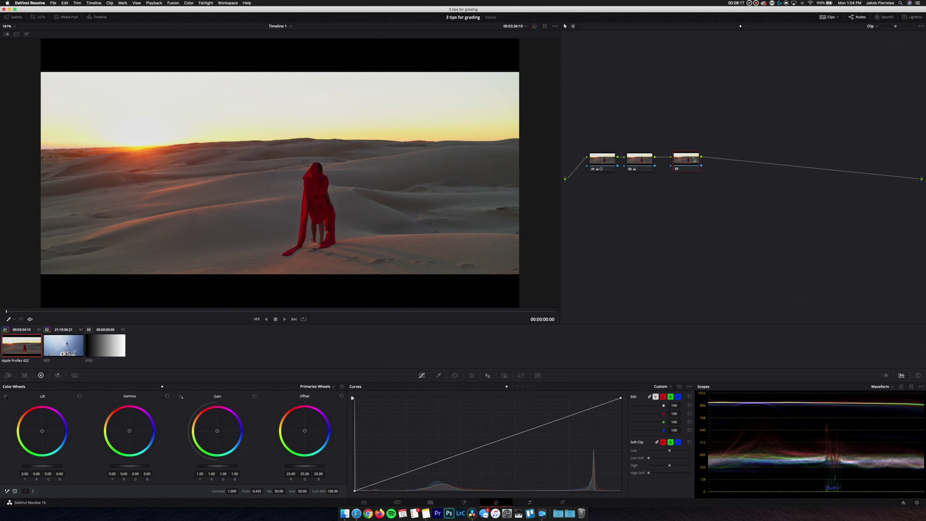
{"action": "key", "text": "alt+p"}
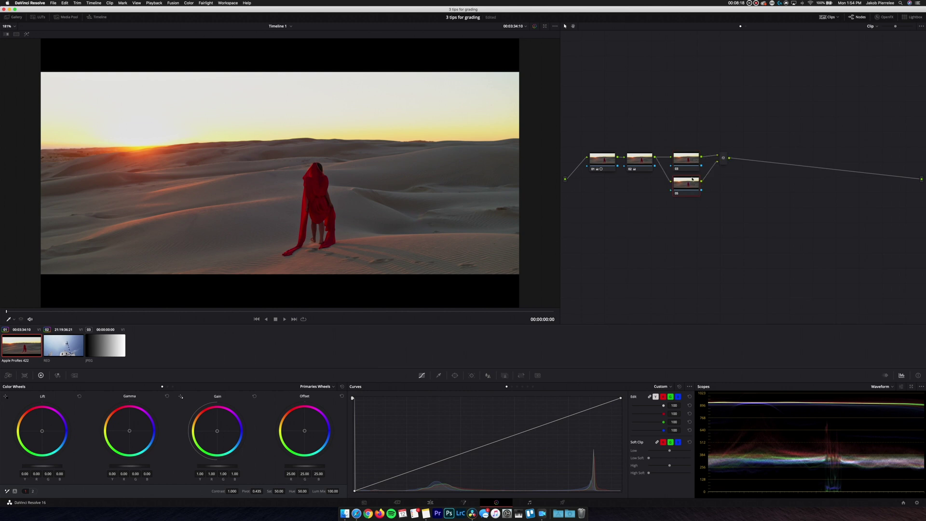
{"action": "left_click_drag", "start_coordinate": [724, 164], "coordinate": [723, 165]}
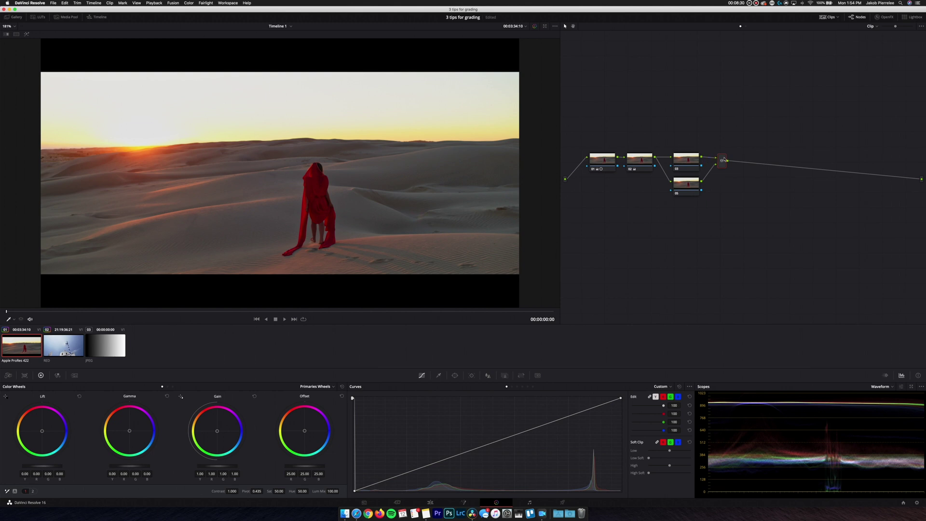
{"action": "left_click_drag", "start_coordinate": [690, 169], "coordinate": [718, 166]}
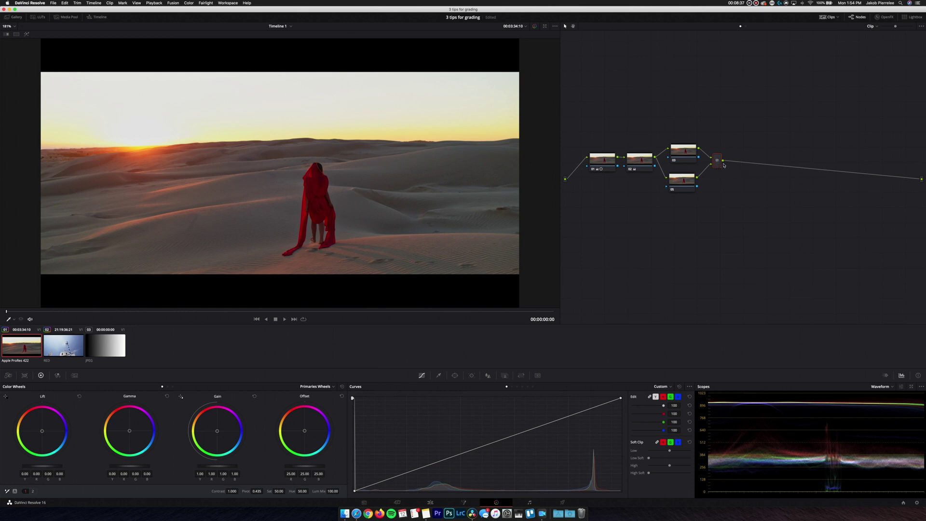
{"action": "key", "text": "alt+s"}
Tint node 03 with gain red 1.03, green 0.98, blue 0.95, and warm node 05's Log highlights to red 0.07, blue -0.10
{"action": "left_click", "coordinate": [678, 150]}
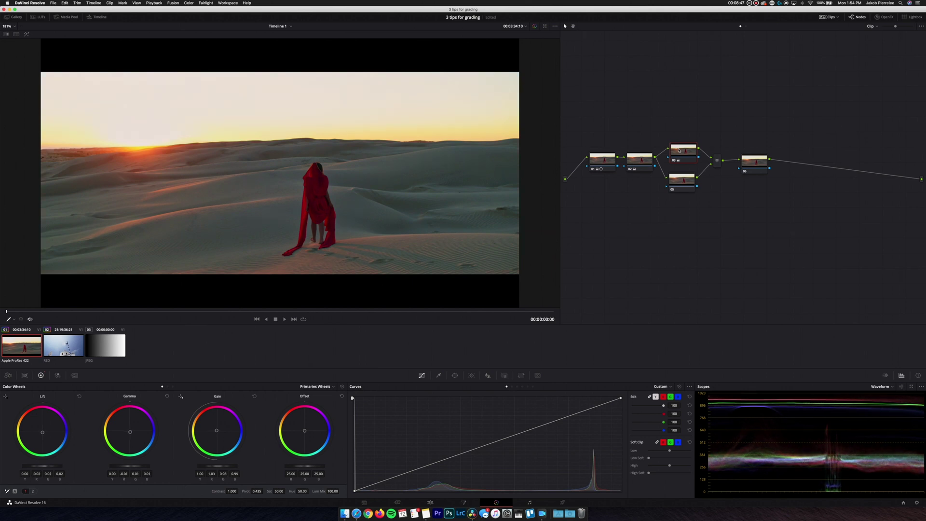
{"action": "left_click", "coordinate": [675, 184]}
{"action": "key", "text": "alt+z"}
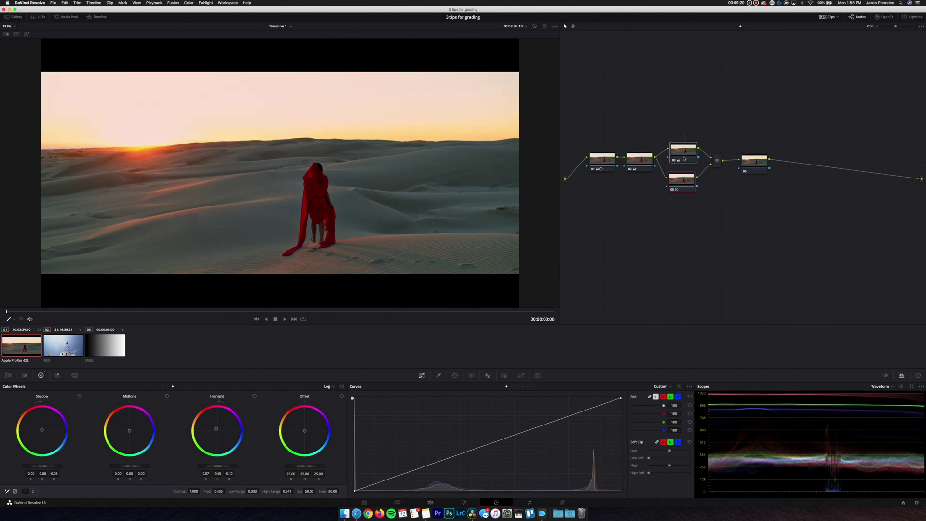
{"action": "left_click_drag", "start_coordinate": [683, 150], "coordinate": [683, 149]}
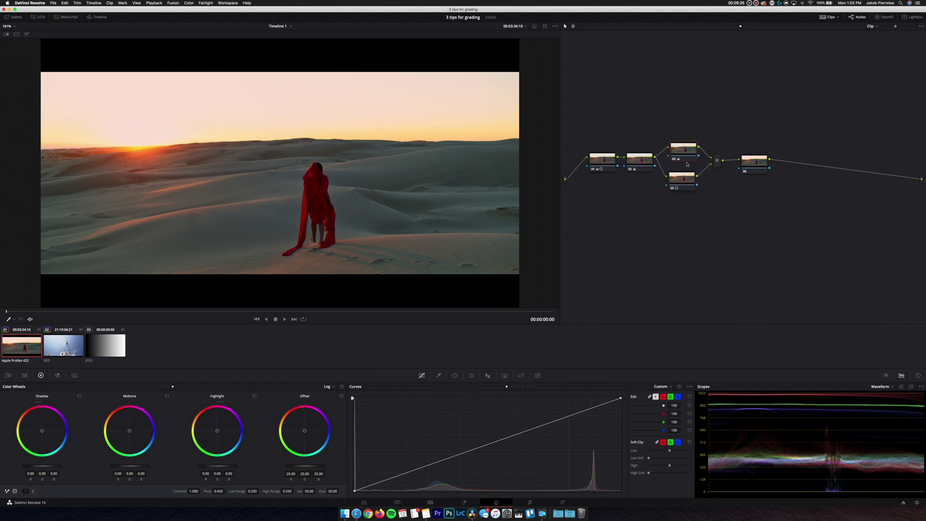
Delete the two parallel nodes, their mixer and the serial node following them
{"action": "left_click_drag", "start_coordinate": [674, 137], "coordinate": [735, 256]}
{"action": "key", "text": "Delete"}
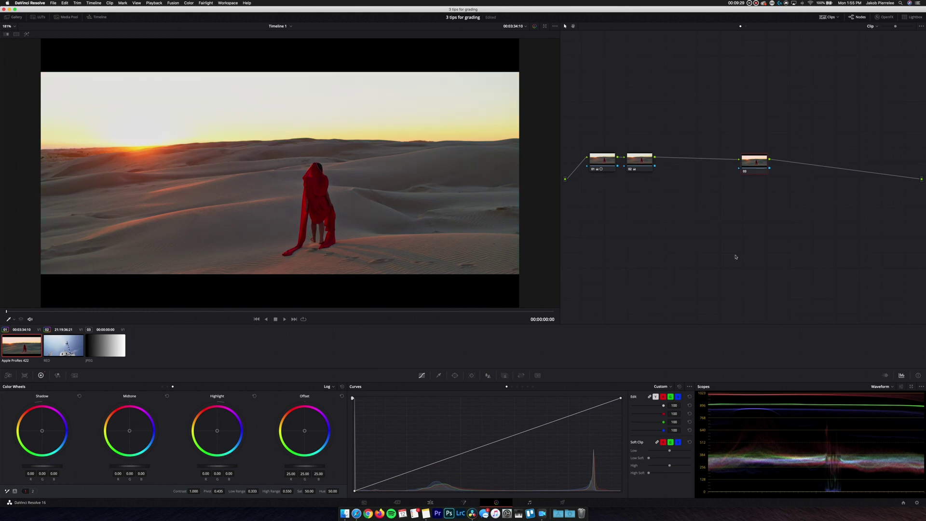
{"action": "key", "text": "Delete"}
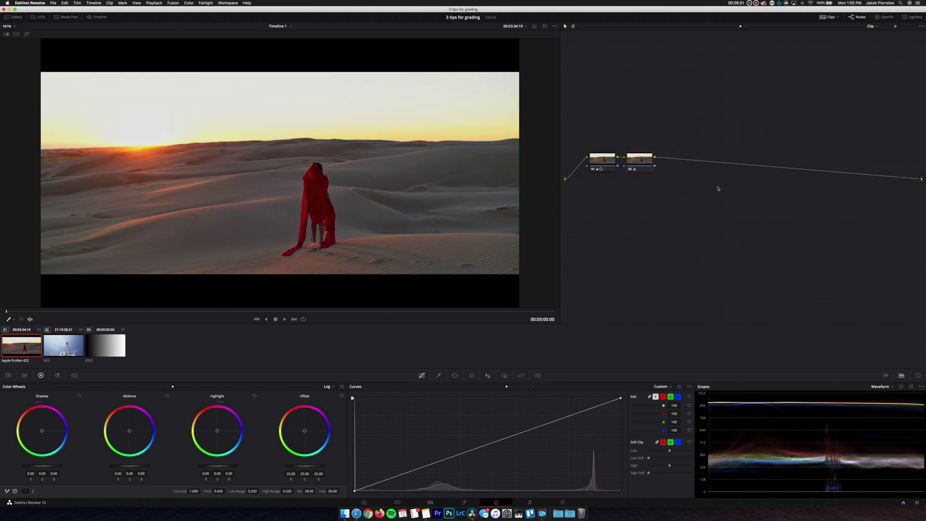
Add a serial node after node 02 with a parallel node beside it, and arrange the two nodes one above the other
{"action": "key", "text": "super+z"}
{"action": "key", "text": "super+z"}
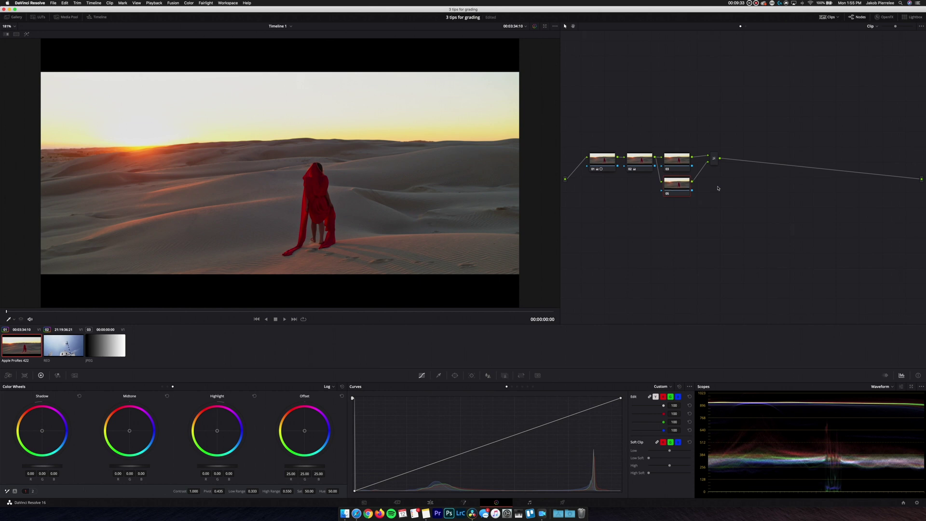
{"action": "left_click_drag", "start_coordinate": [679, 185], "coordinate": [677, 188]}
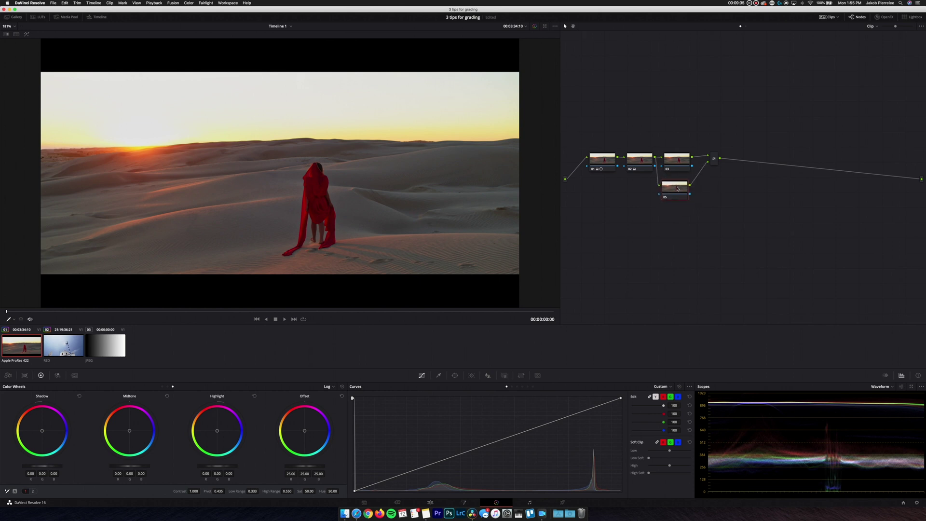
{"action": "left_click_drag", "start_coordinate": [673, 188], "coordinate": [676, 137]}
{"action": "left_click_drag", "start_coordinate": [682, 162], "coordinate": [681, 196]}
{"action": "left_click", "coordinate": [678, 161]}
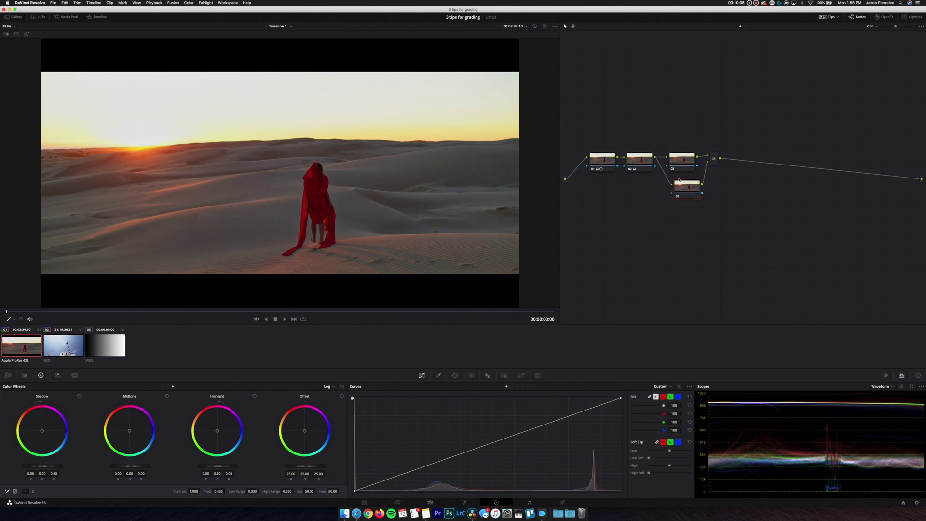
{"action": "left_click_drag", "start_coordinate": [680, 170], "coordinate": [680, 164]}
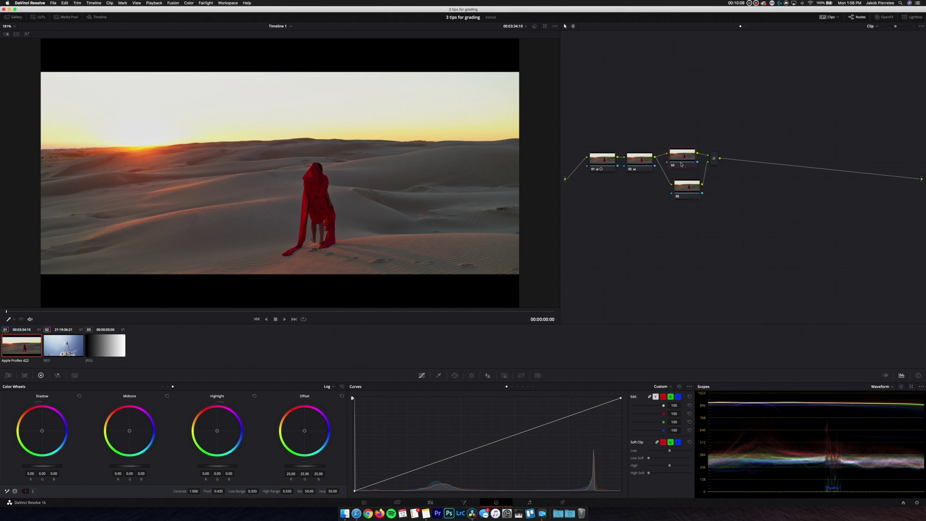
Disable parallel node 05, and grade node 03 with teal lift and gamma and a warm gain of red 1.04, green 0.98, blue 0.94
{"action": "left_click_drag", "start_coordinate": [685, 196], "coordinate": [680, 196]}
{"action": "key", "text": "super+d"}
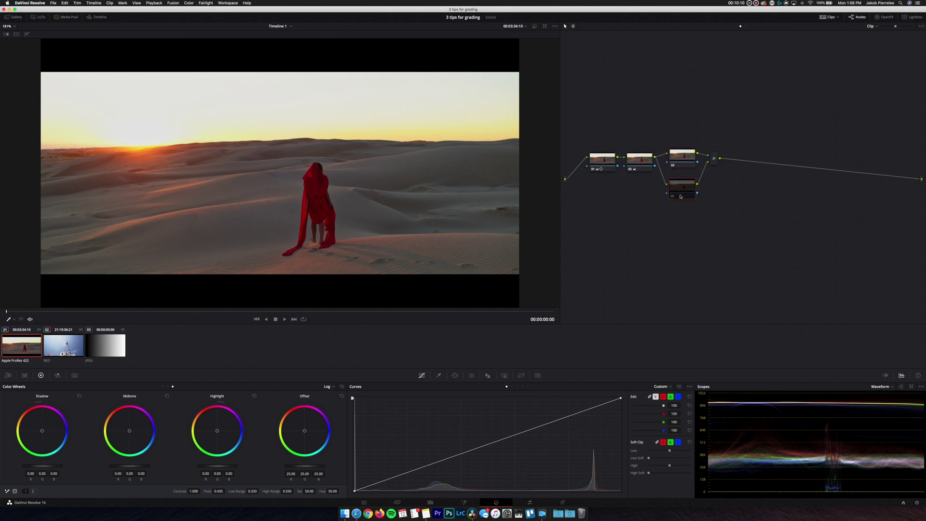
{"action": "left_click", "coordinate": [677, 157]}
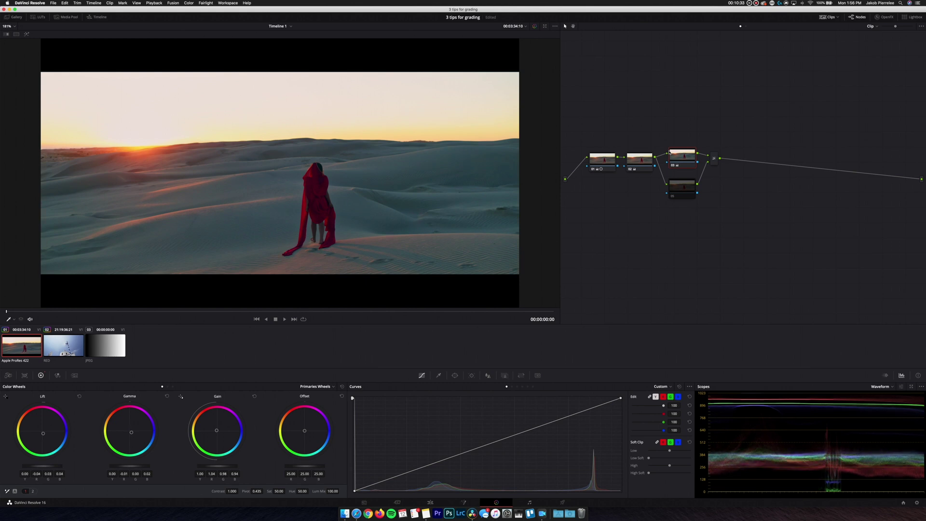
Enable the lower parallel node, try sampling the red robe with the HSL qualifier, and reset the qualifier
{"action": "left_click", "coordinate": [681, 189]}
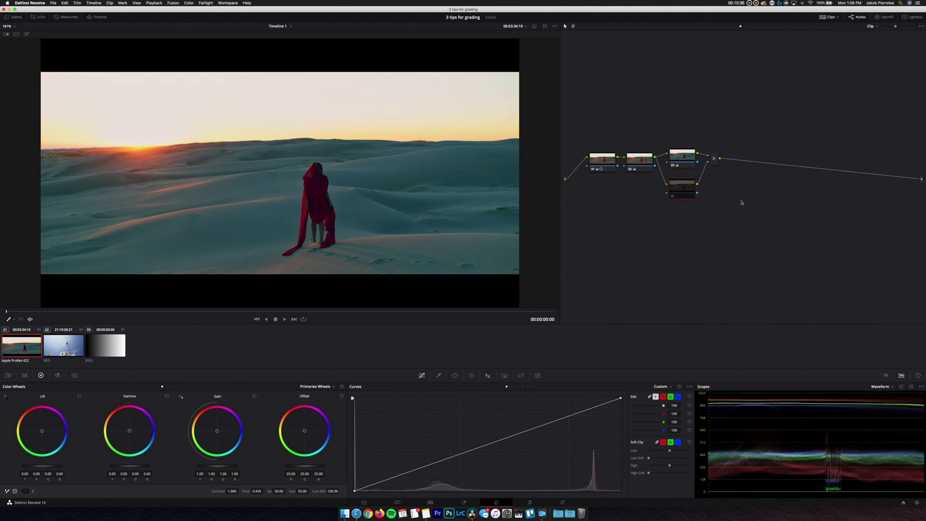
{"action": "key", "text": "ctrl+d"}
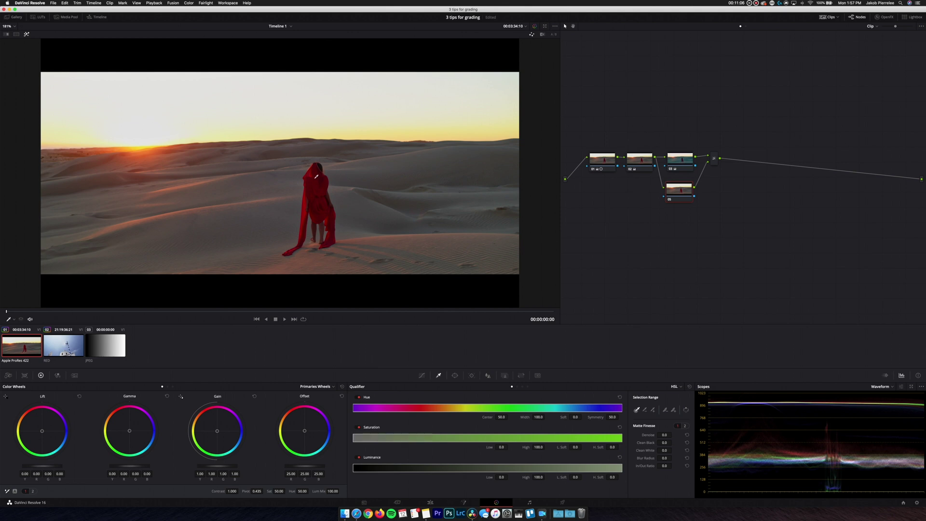
{"action": "mouse_move", "coordinate": [316, 177]}
{"action": "left_mouse_down"}
{"action": "mouse_move", "coordinate": [317, 196]}
{"action": "mouse_move", "coordinate": [314, 176]}
{"action": "left_mouse_up"}
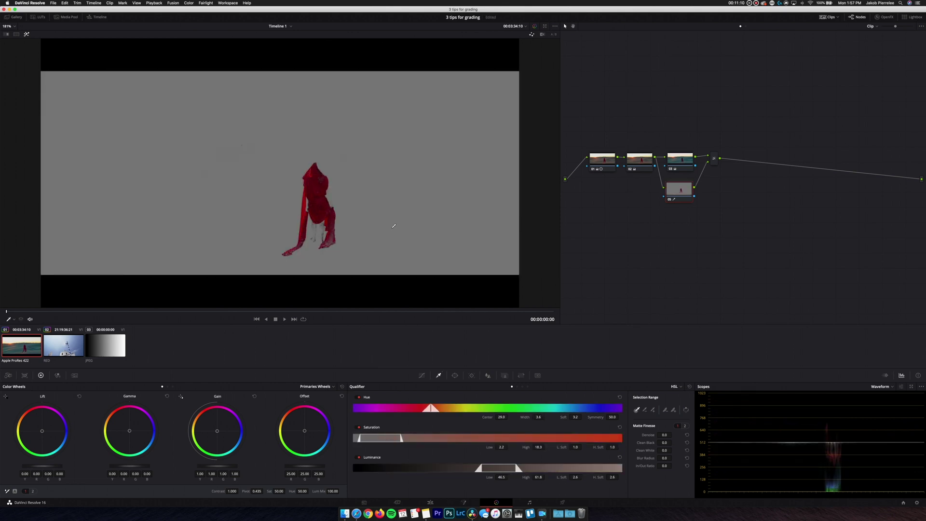
{"action": "left_click", "coordinate": [689, 386]}
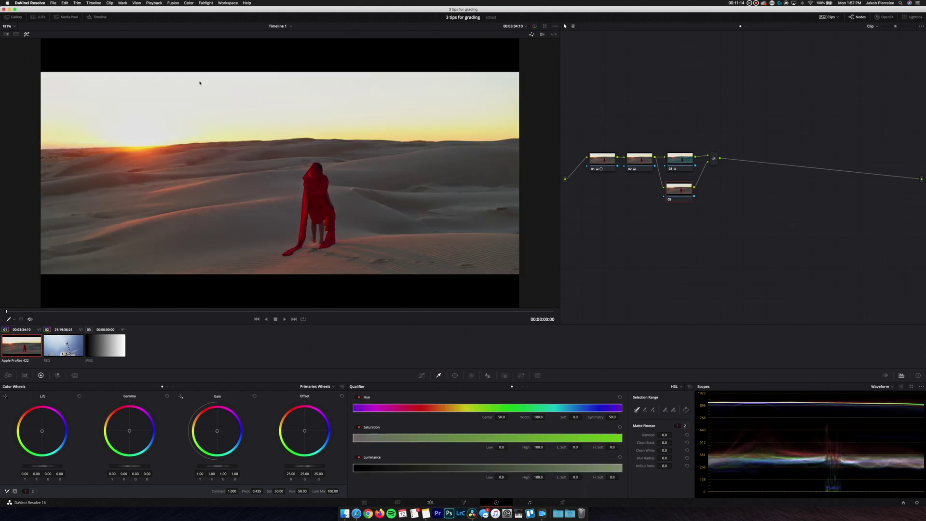
Apply the Six Vector - Red preset to the lower parallel node and turn off the highlight view
{"action": "left_click", "coordinate": [189, 3]}
{"action": "mouse_move", "coordinate": [250, 114]}
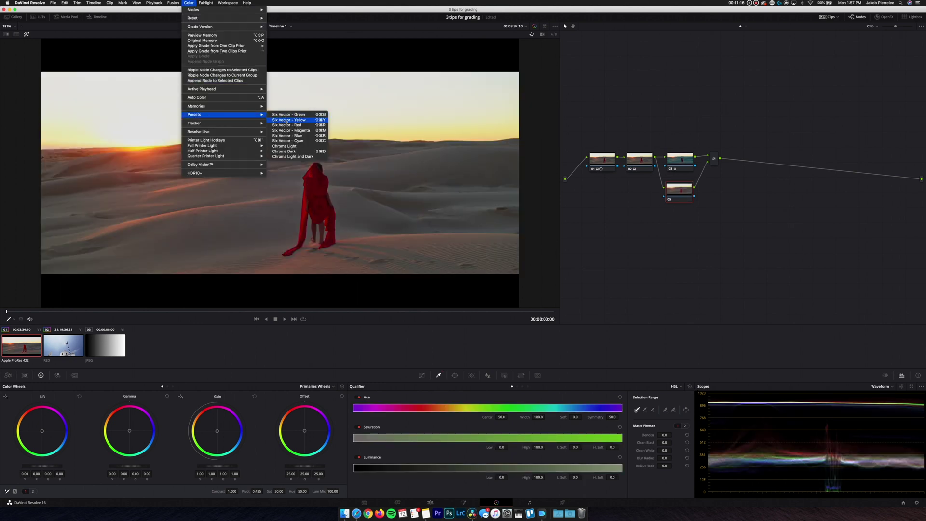
{"action": "left_click", "coordinate": [286, 125]}
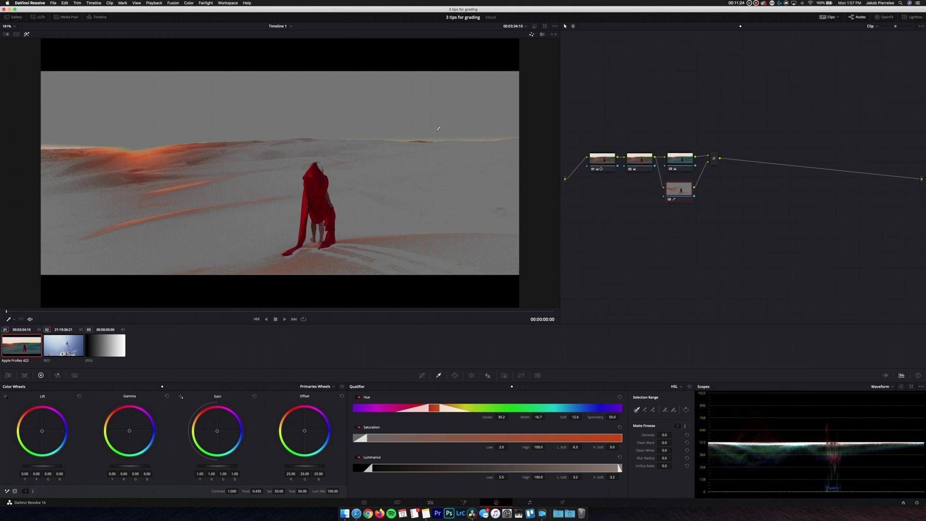
{"action": "left_click", "coordinate": [27, 35]}
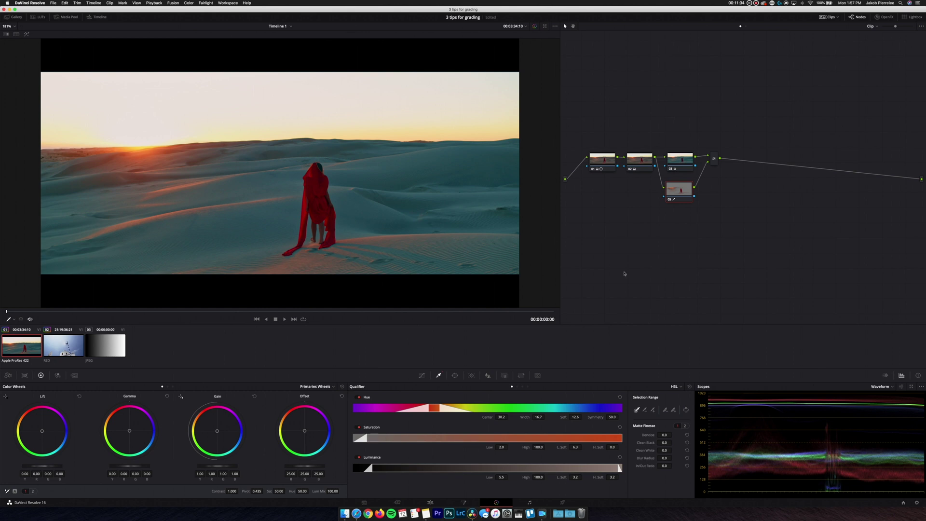
Compare the shot with and without the red-isolating parallel node, and nudge that node in the graph
{"action": "key", "text": "super+d"}
{"action": "key", "text": "super+d"}
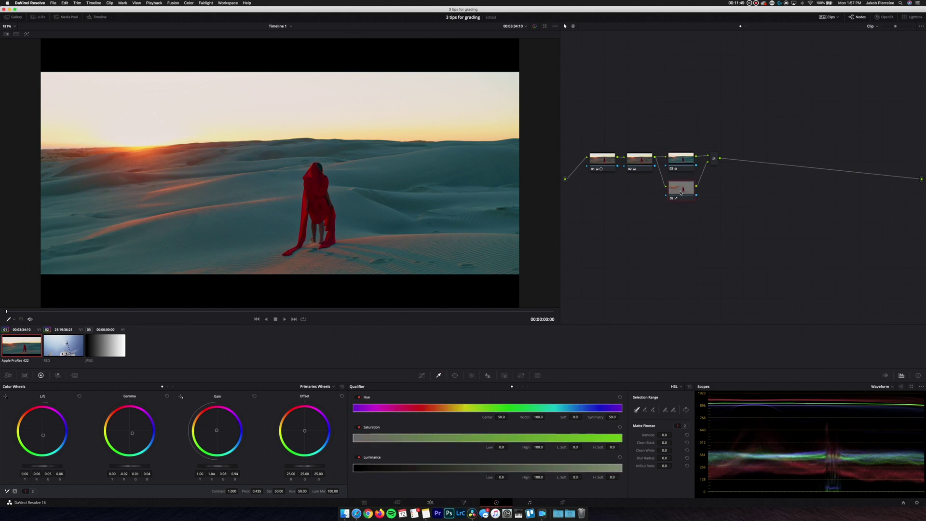
{"action": "left_click_drag", "start_coordinate": [677, 193], "coordinate": [678, 195]}
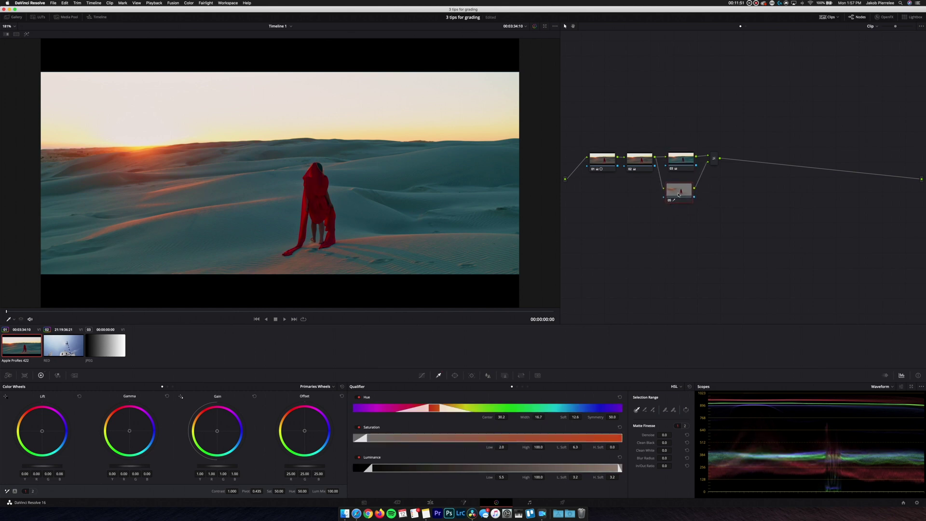
{"action": "mouse_move", "coordinate": [678, 195]}
{"action": "left_mouse_down"}
{"action": "mouse_move", "coordinate": [677, 136]}
{"action": "mouse_move", "coordinate": [699, 184]}
{"action": "mouse_move", "coordinate": [673, 194]}
{"action": "left_mouse_up"}
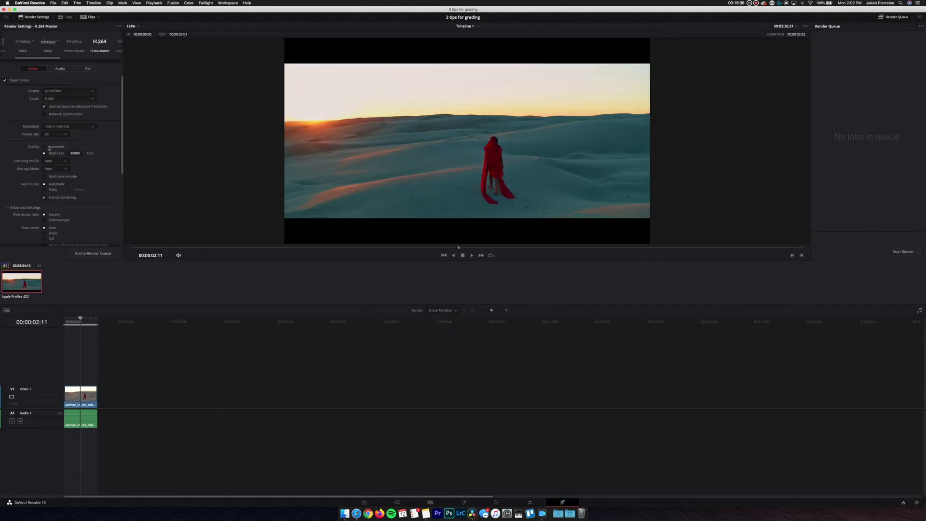
Try Automatic quality for the H.264 Master export of sand dunes, and set the quality back to the restricted bitrate
{"action": "left_click", "coordinate": [48, 147]}
{"action": "scroll", "coordinate": [38, 144], "scroll_direction": "up", "scroll_amount": 2}
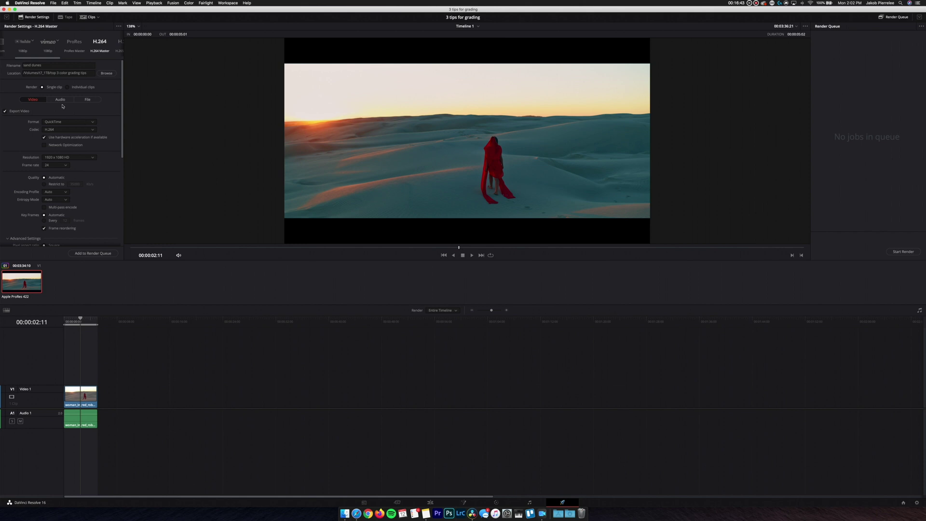
{"action": "left_click", "coordinate": [35, 64]}
{"action": "scroll", "coordinate": [11, 136], "scroll_direction": "down", "scroll_amount": 1}
{"action": "scroll", "coordinate": [19, 140], "scroll_direction": "down", "scroll_amount": 1}
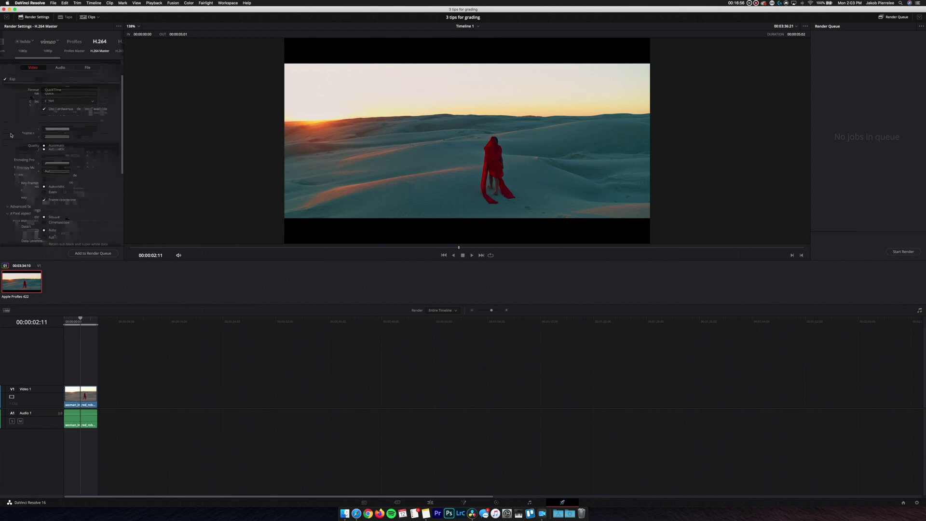
{"action": "left_click", "coordinate": [44, 152]}
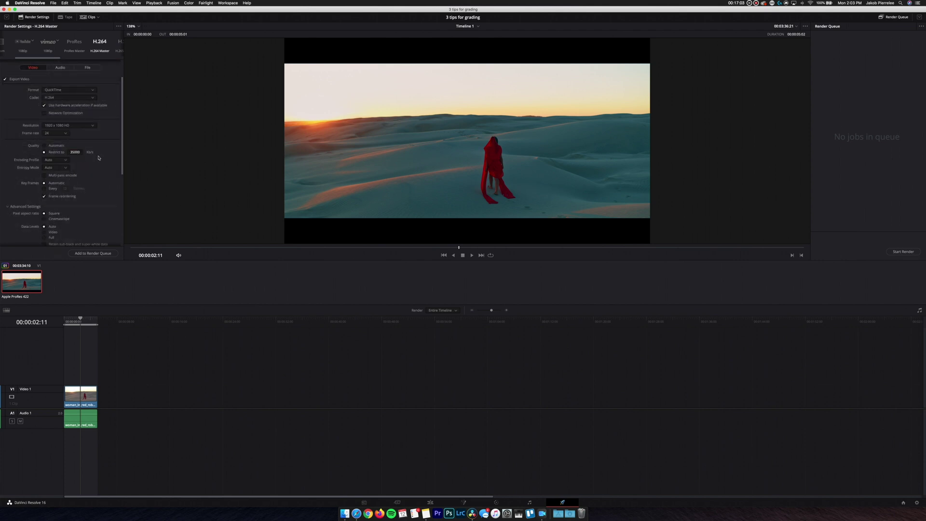
Review the advanced render settings, add the timeline to the render queue and start the render
{"action": "scroll", "coordinate": [87, 195], "scroll_direction": "down", "scroll_amount": 7}
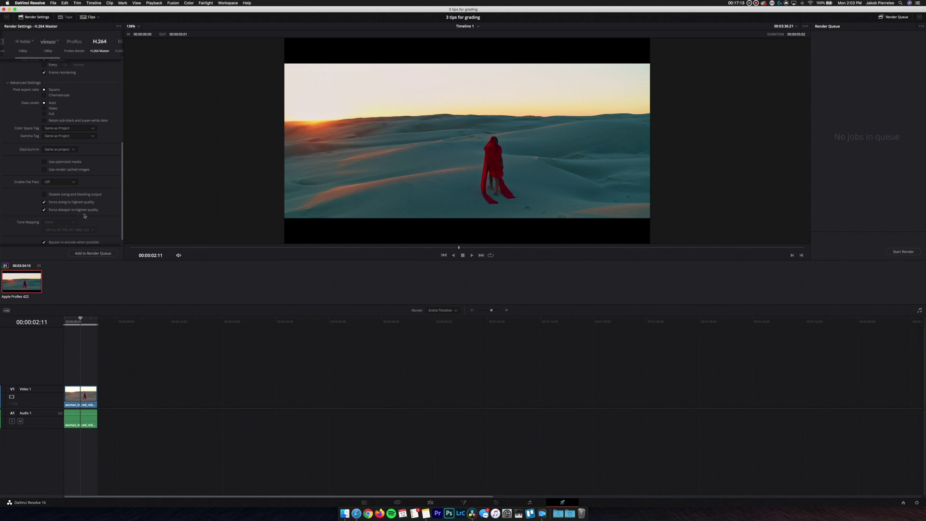
{"action": "scroll", "coordinate": [98, 209], "scroll_direction": "up", "scroll_amount": 2}
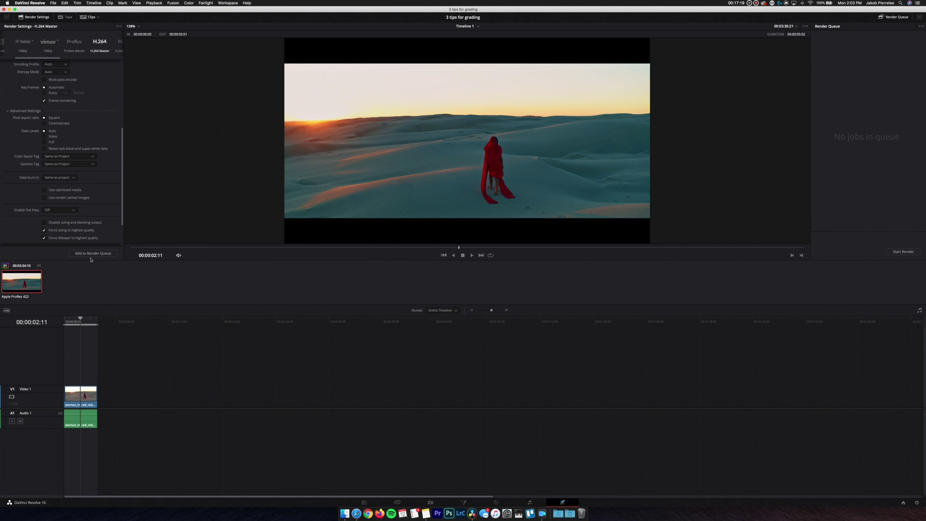
{"action": "scroll", "coordinate": [44, 232], "scroll_direction": "up", "scroll_amount": 1}
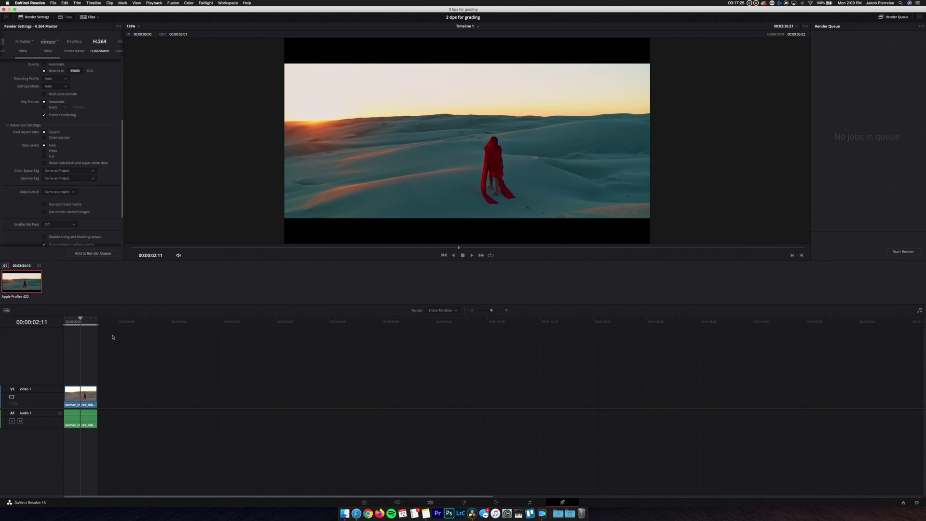
{"action": "scroll", "coordinate": [44, 206], "scroll_direction": "down", "scroll_amount": 3}
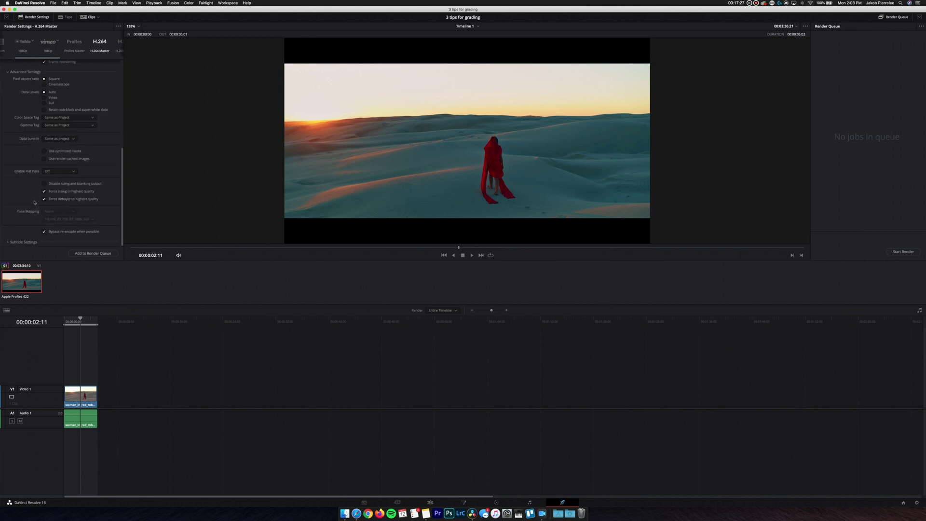
{"action": "left_click", "coordinate": [93, 253]}
{"action": "left_click", "coordinate": [915, 249]}
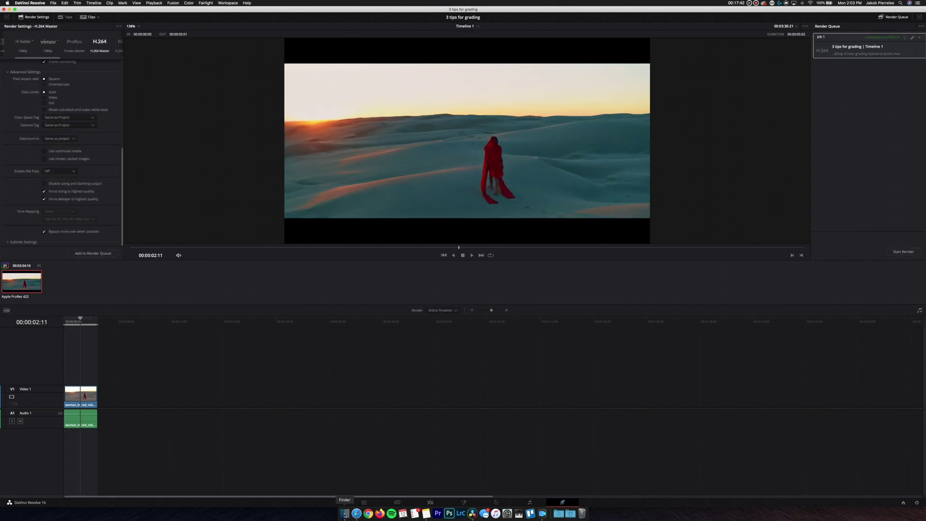
Open the rendered sand dunes movie in QuickTime Player and resize and place it for comparison with the DaVinci Resolve viewer
{"action": "left_click", "coordinate": [344, 514]}
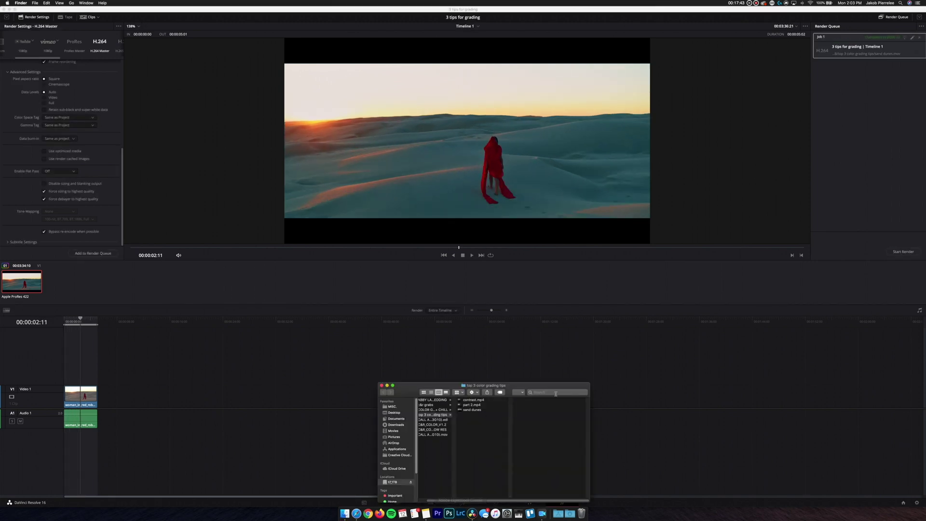
{"action": "double_click", "coordinate": [470, 410]}
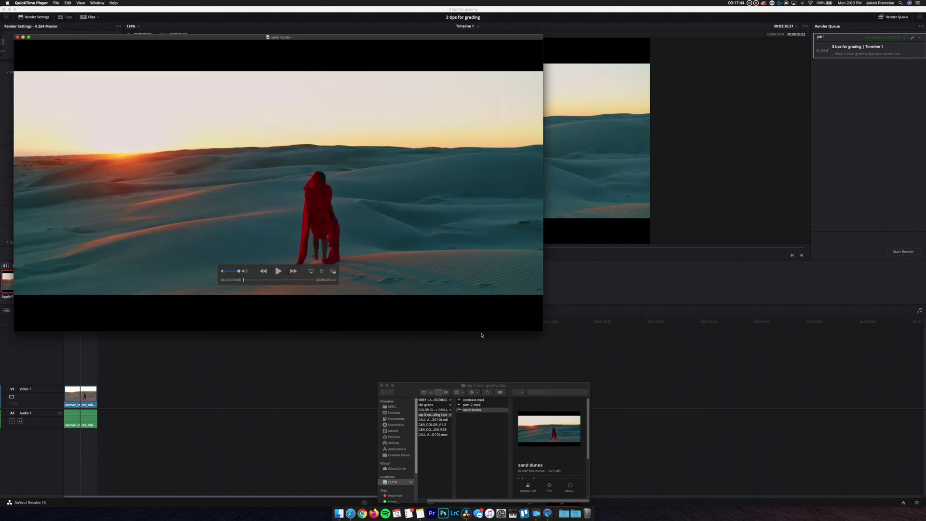
{"action": "left_click_drag", "start_coordinate": [305, 50], "coordinate": [524, 218]}
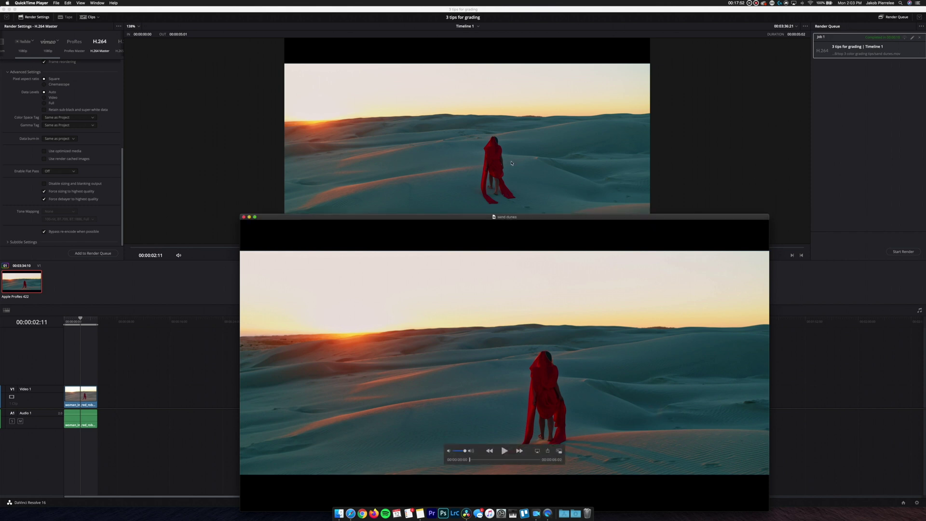
{"action": "left_click_drag", "start_coordinate": [517, 217], "coordinate": [267, 140]}
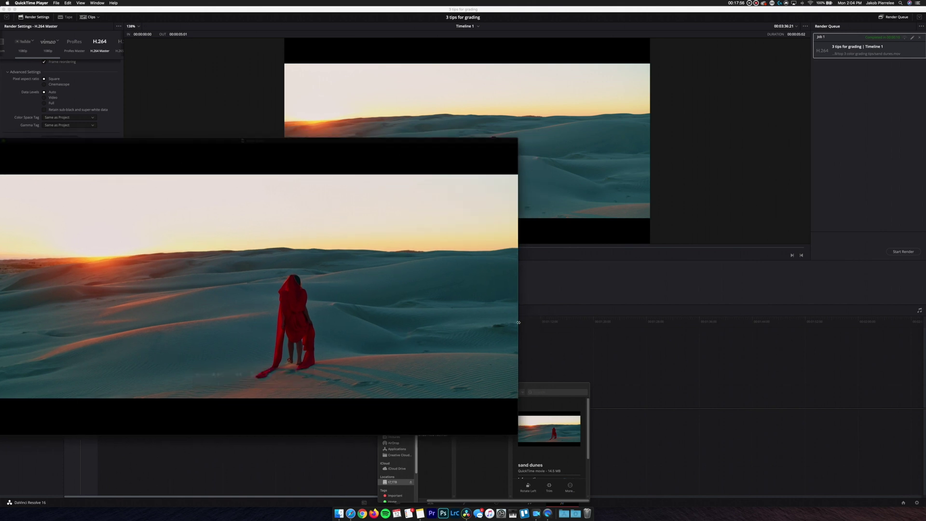
{"action": "left_click_drag", "start_coordinate": [517, 434], "coordinate": [455, 399]}
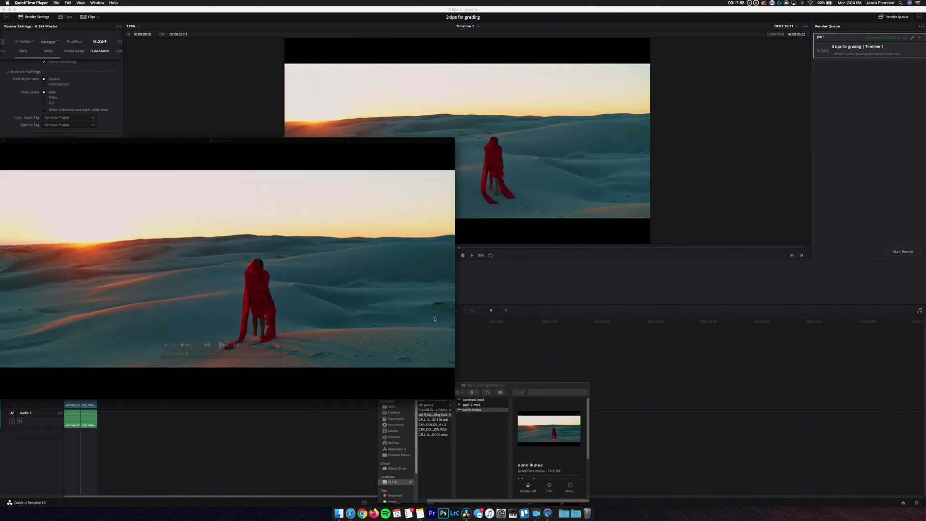
{"action": "left_click_drag", "start_coordinate": [353, 144], "coordinate": [364, 147]}
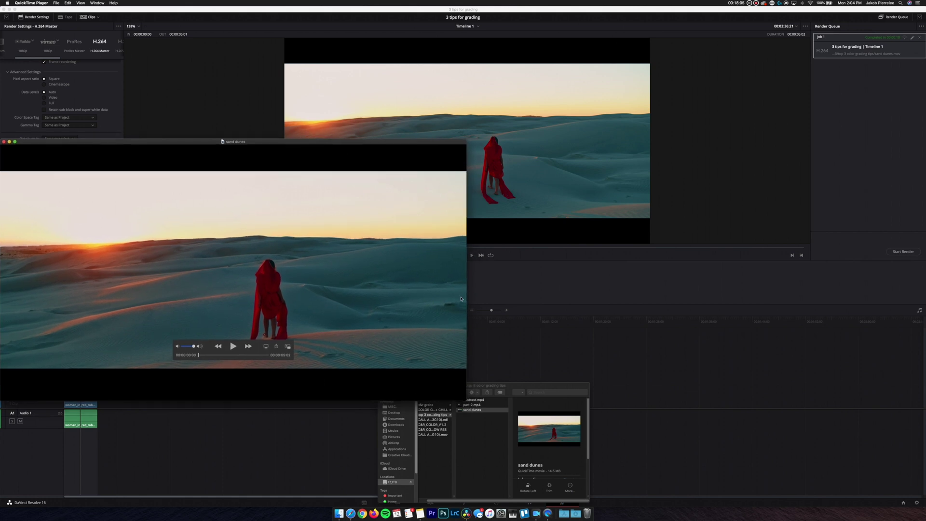
{"action": "key", "text": "space"}
Move the Finder window clear of the player and open the sand dunes movie in VLC
{"action": "left_click_drag", "start_coordinate": [508, 393], "coordinate": [516, 381]}
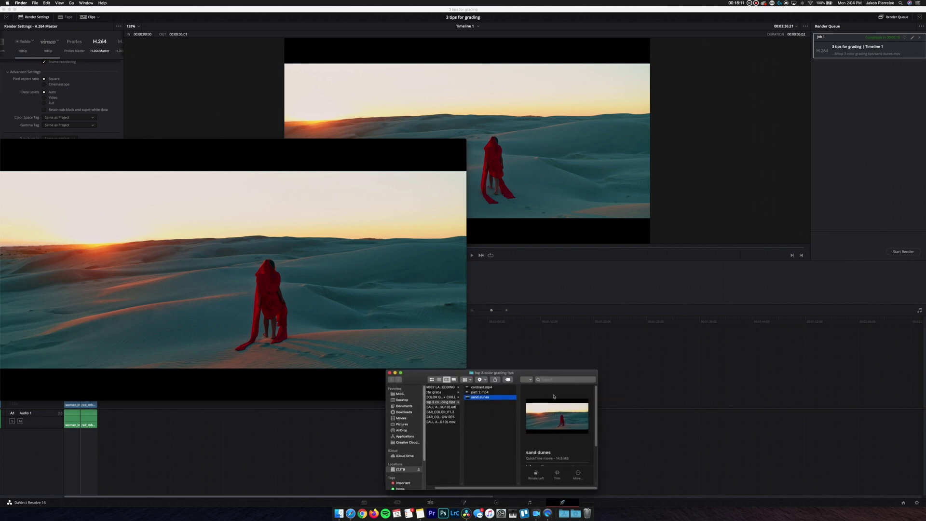
{"action": "mouse_move", "coordinate": [534, 415]}
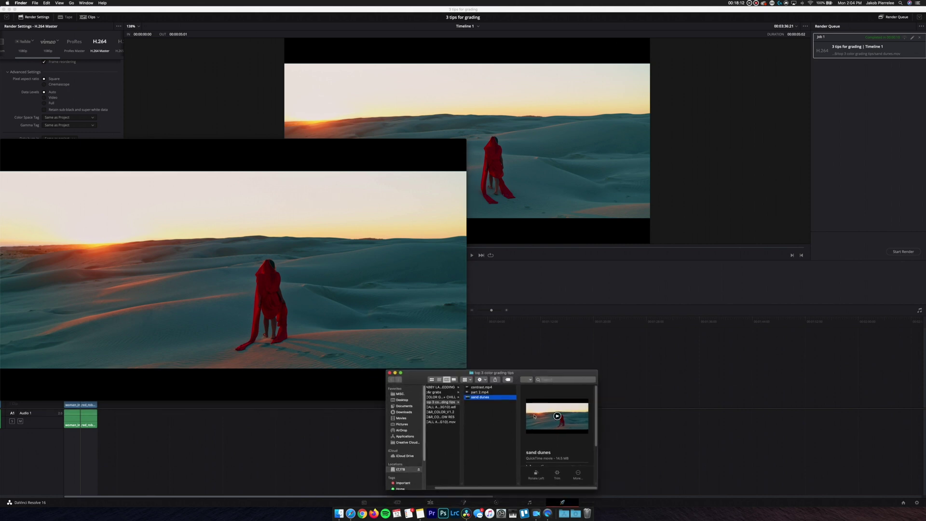
{"action": "right_click", "coordinate": [475, 398]}
{"action": "mouse_move", "coordinate": [511, 385]}
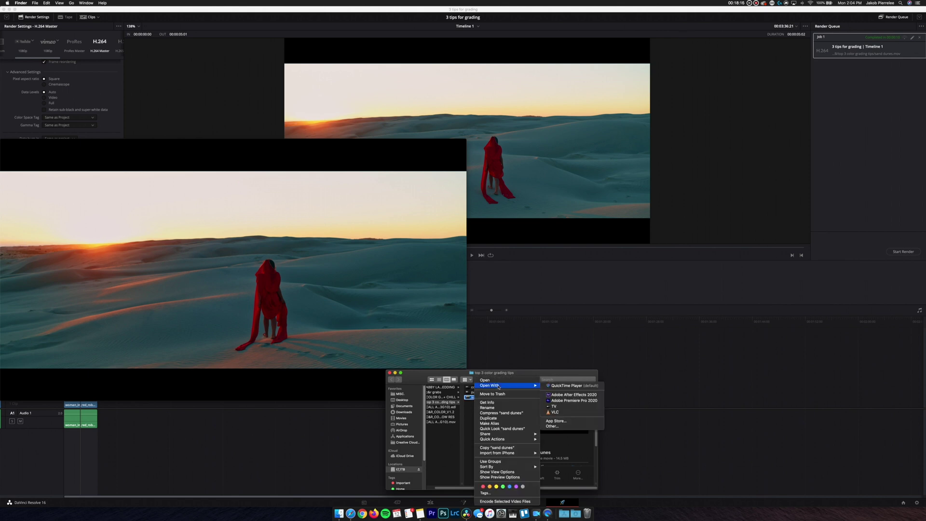
{"action": "left_click", "coordinate": [556, 412]}
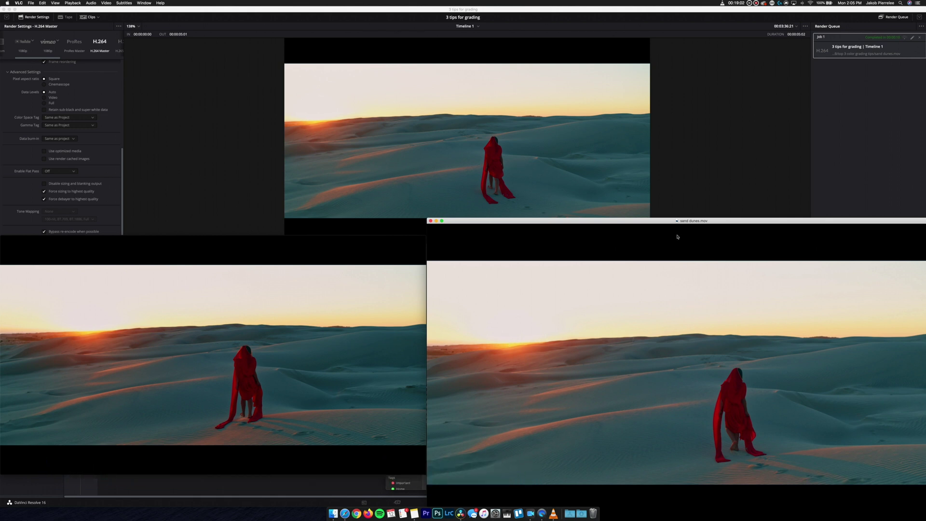
Place the QuickTime Player window beside the VLC window and compare the colors of both playbacks
{"action": "mouse_move", "coordinate": [212, 319]}
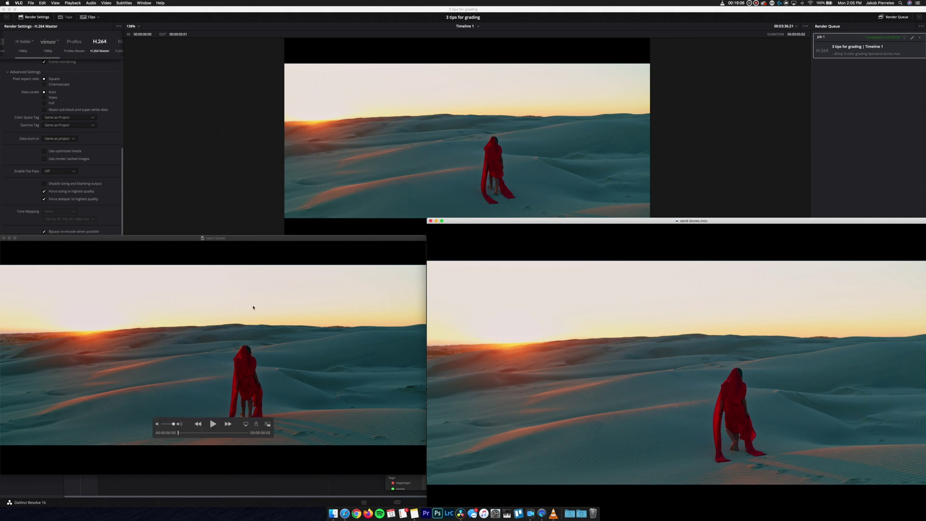
{"action": "left_click_drag", "start_coordinate": [148, 238], "coordinate": [398, 226]}
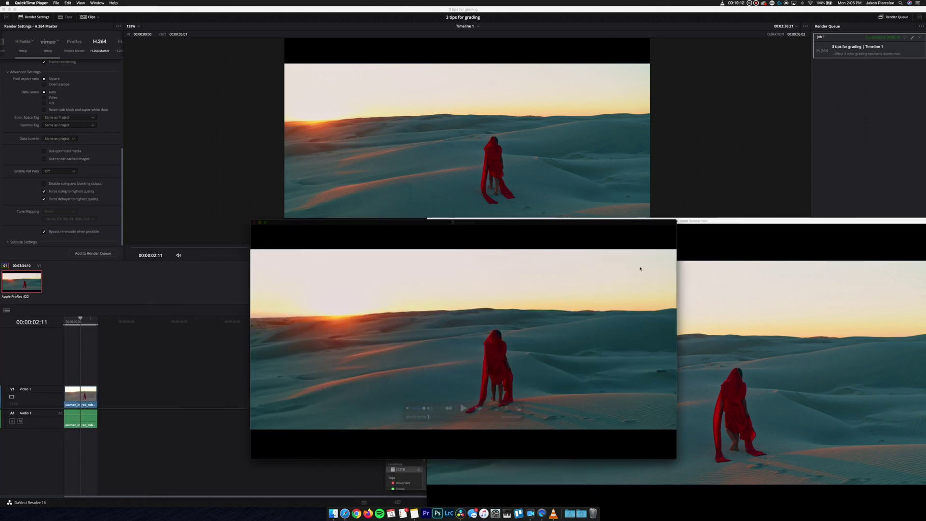
{"action": "left_click_drag", "start_coordinate": [590, 224], "coordinate": [403, 210]}
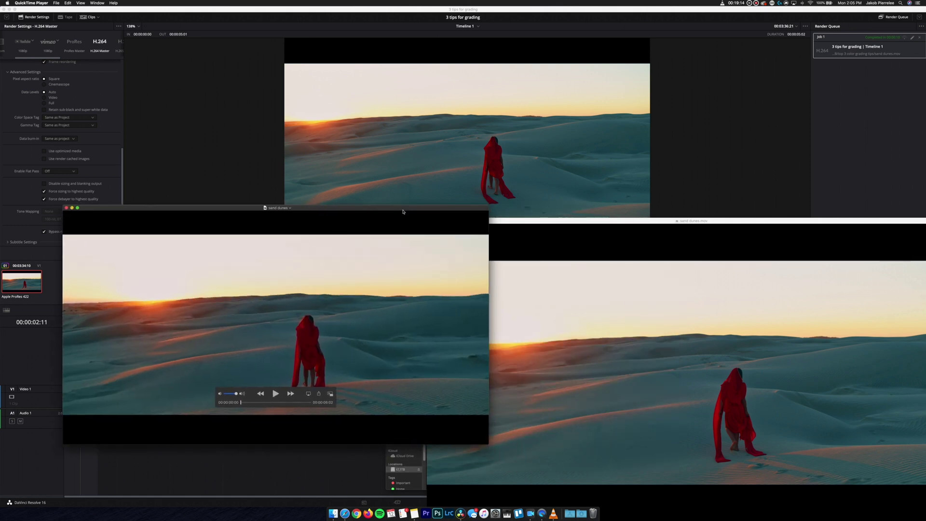
{"action": "left_click", "coordinate": [601, 307]}
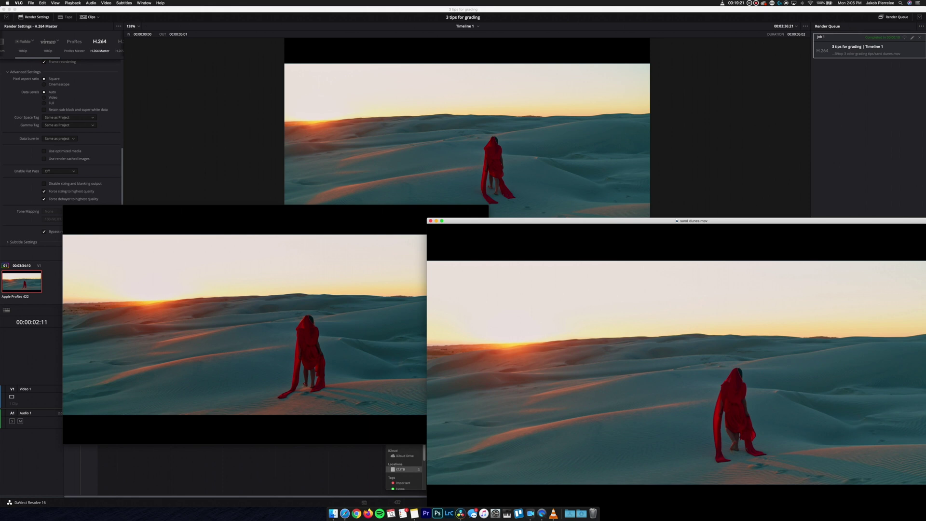
Quit QuickTime Player and move the VLC window under the DaVinci Resolve viewer for a direct color comparison
{"action": "left_click", "coordinate": [146, 298]}
{"action": "key", "text": "super+q"}
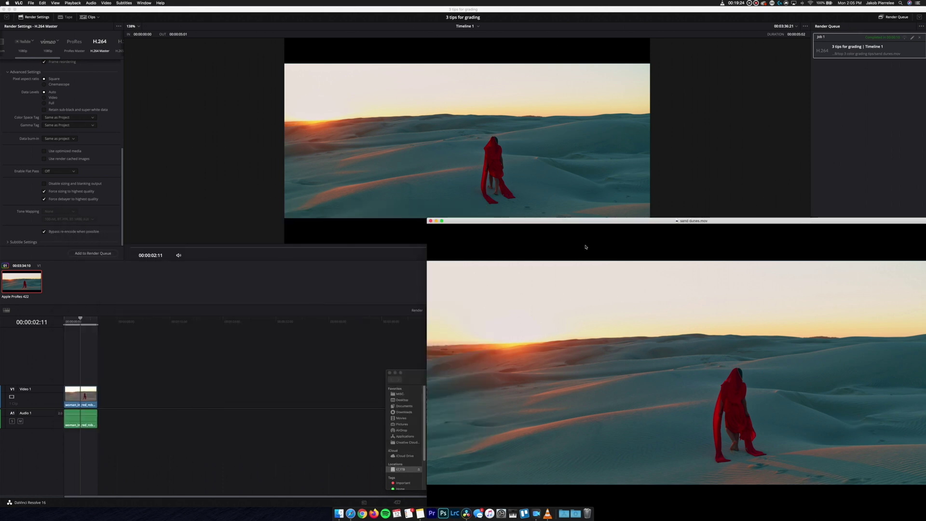
{"action": "left_click_drag", "start_coordinate": [615, 222], "coordinate": [342, 147]}
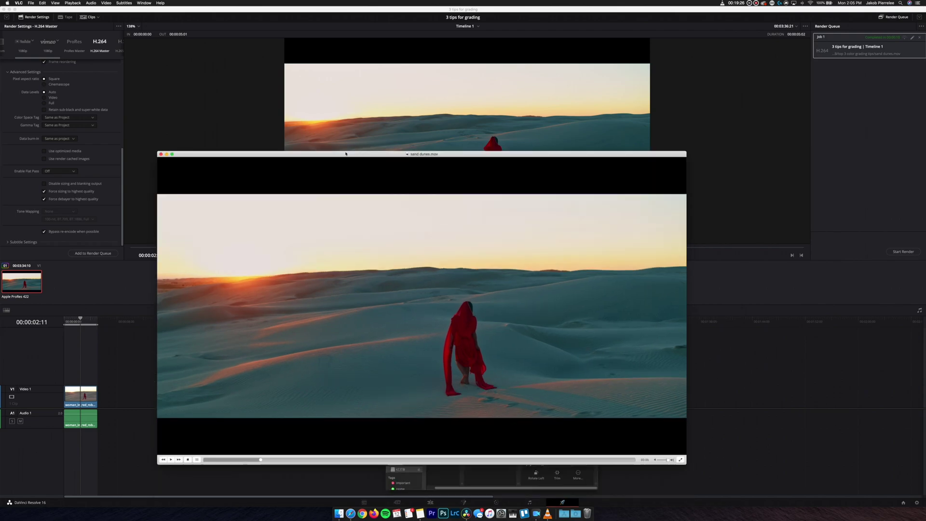